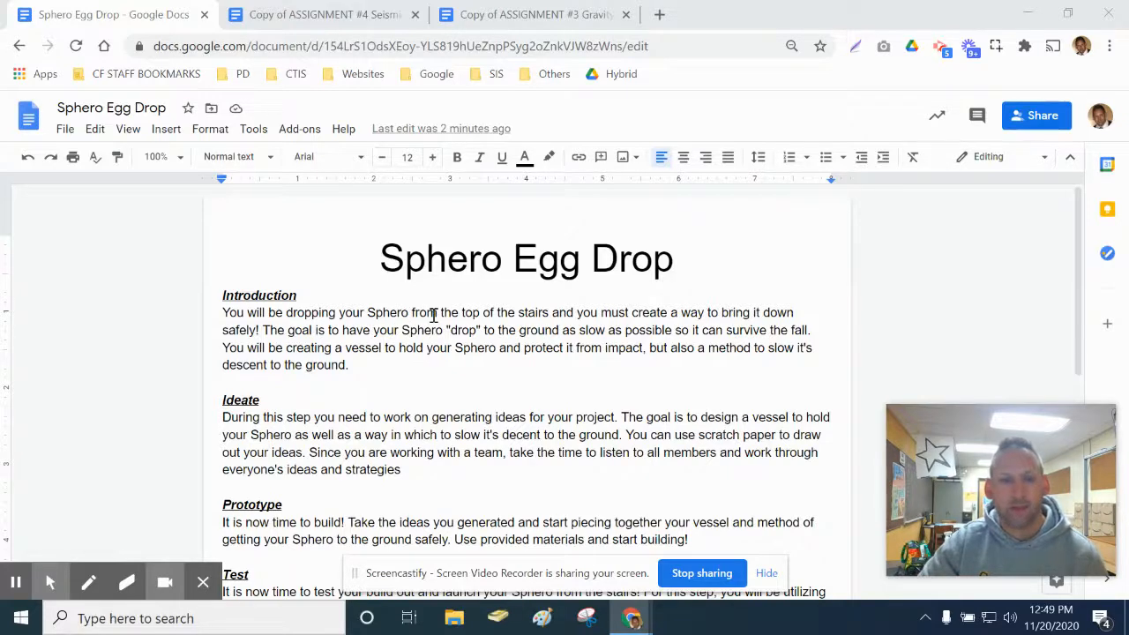
- Insert a new drawing within the first line of the Introduction paragraph
left_click(166, 128)
mouse_move(191, 168)
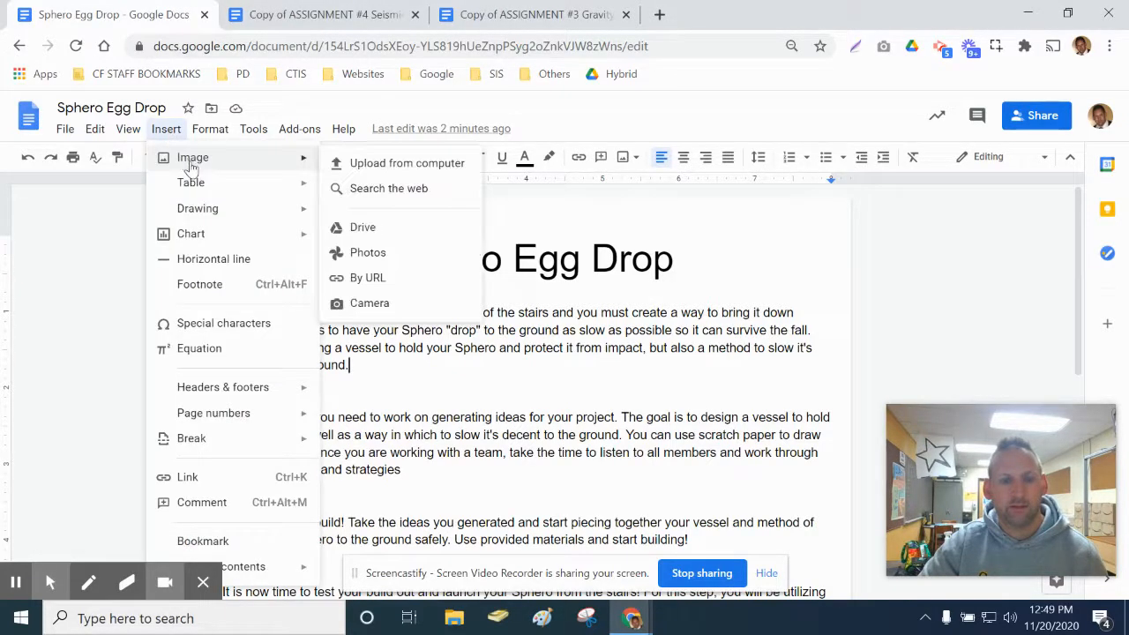
left_click(562, 323)
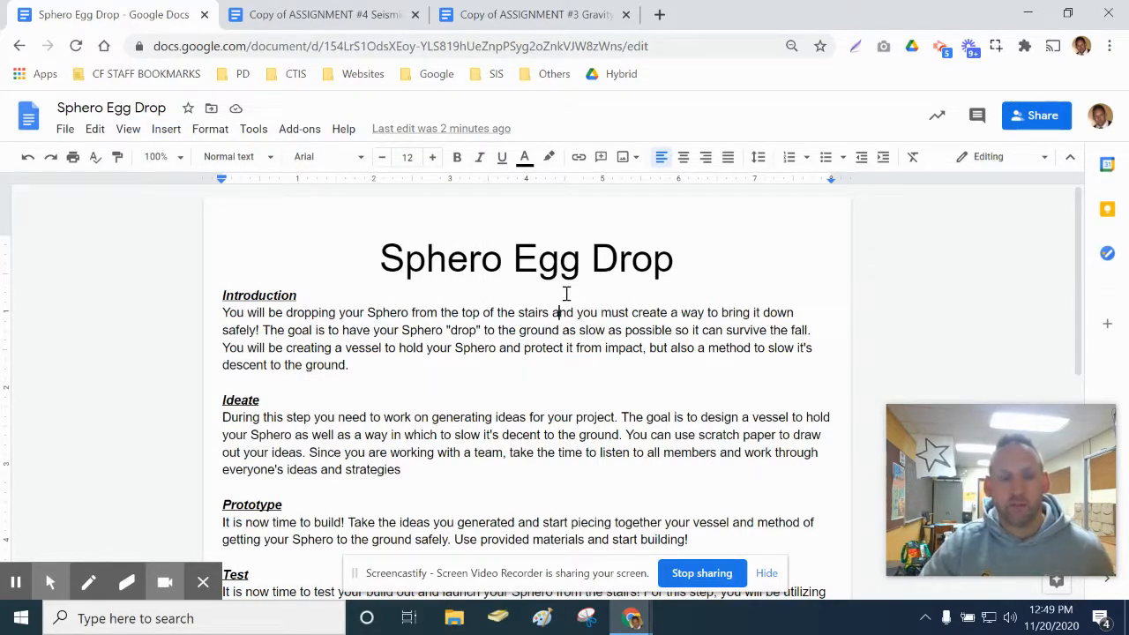
left_click(173, 131)
mouse_move(200, 215)
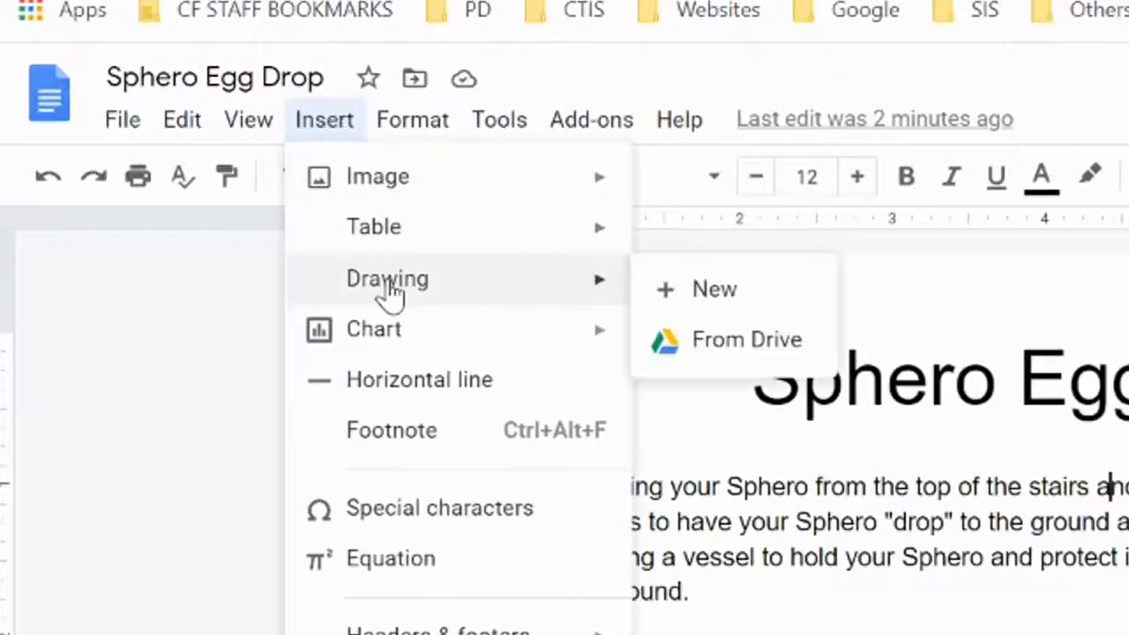
left_click(719, 292)
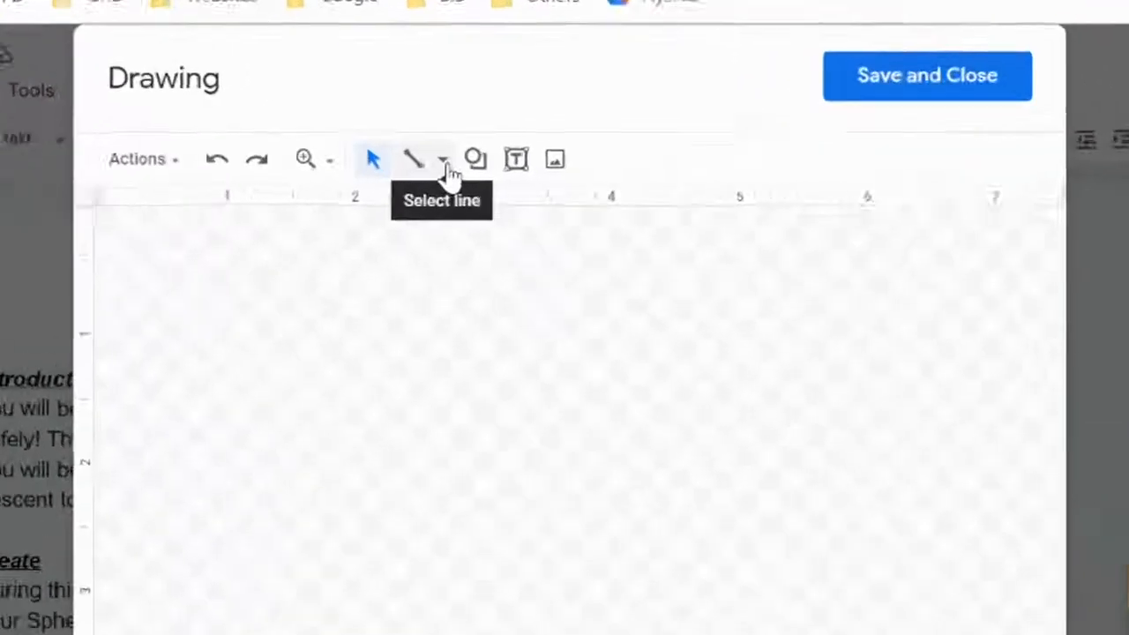
- Draw a straight diagonal line about 1.2 inches wide in the upper-left area of the drawing canvas
left_click(492, 170)
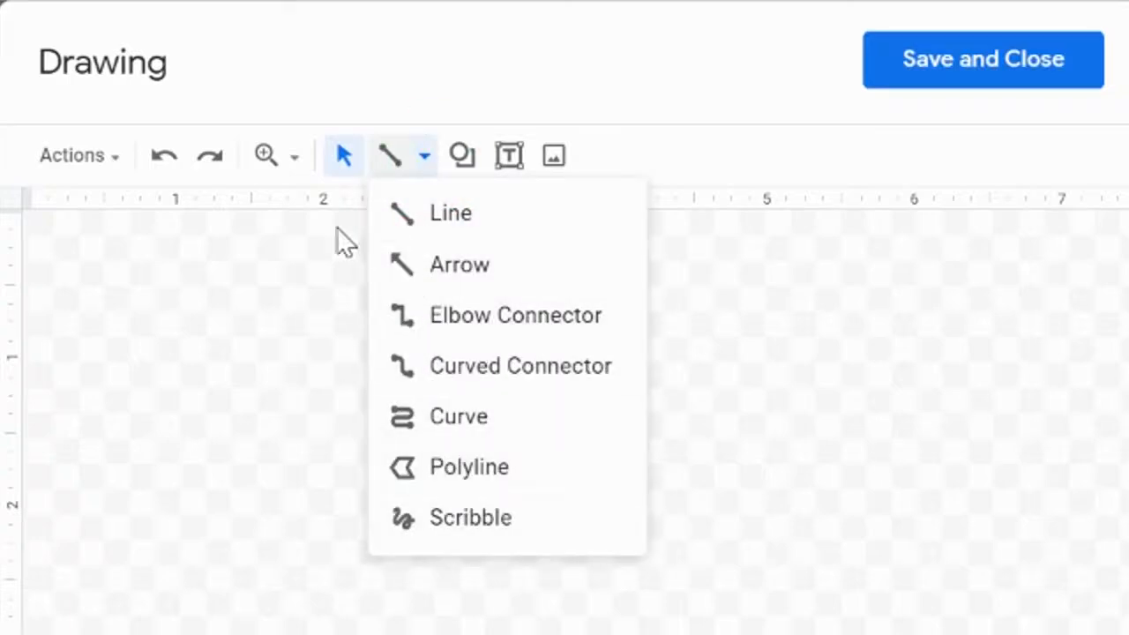
left_click(763, 350)
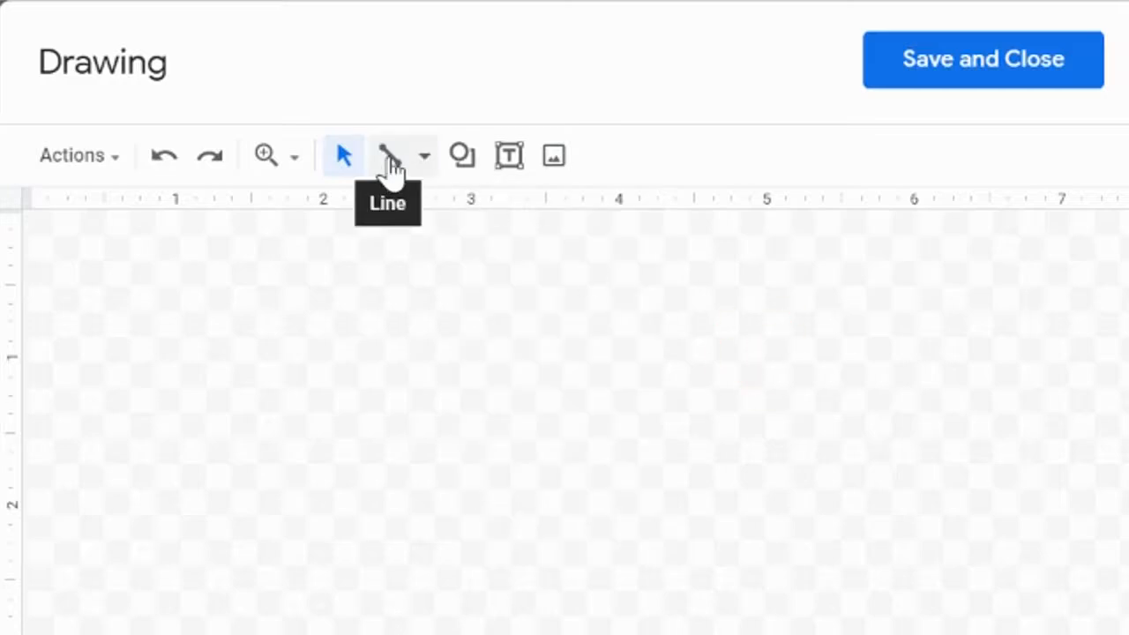
left_click(390, 164)
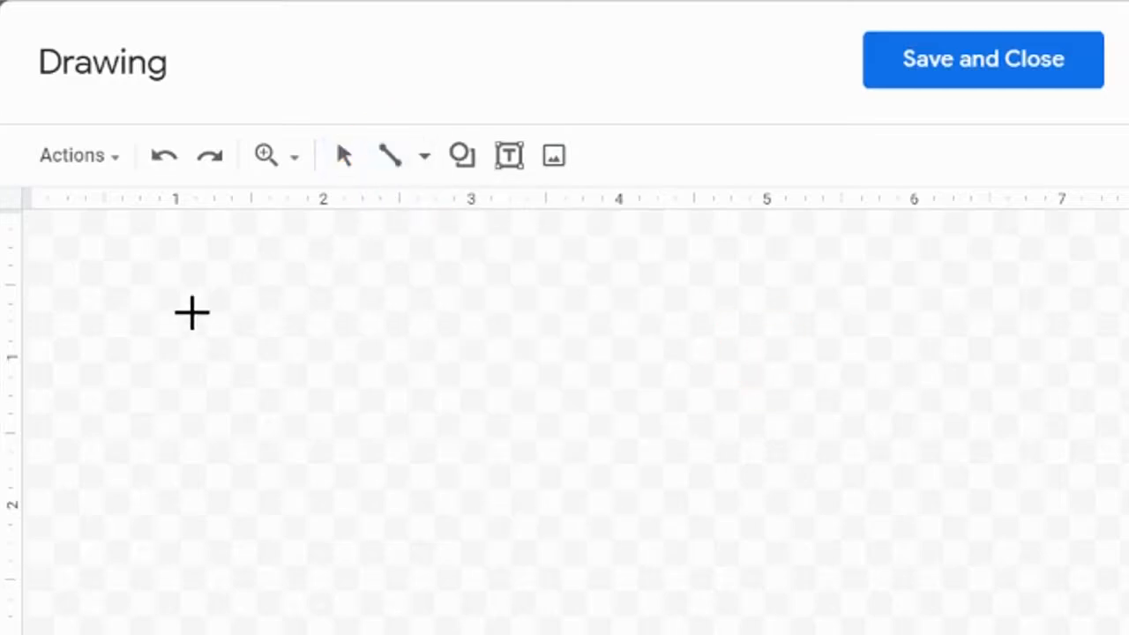
left_click_drag(191, 313, 348, 491)
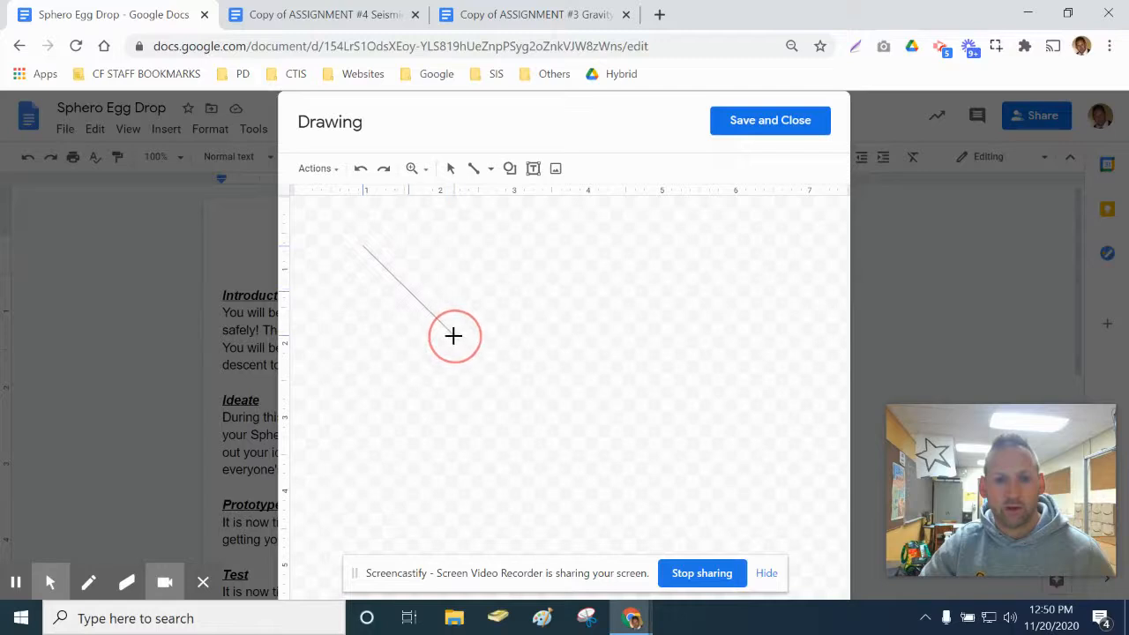
left_click_drag(453, 335, 453, 336)
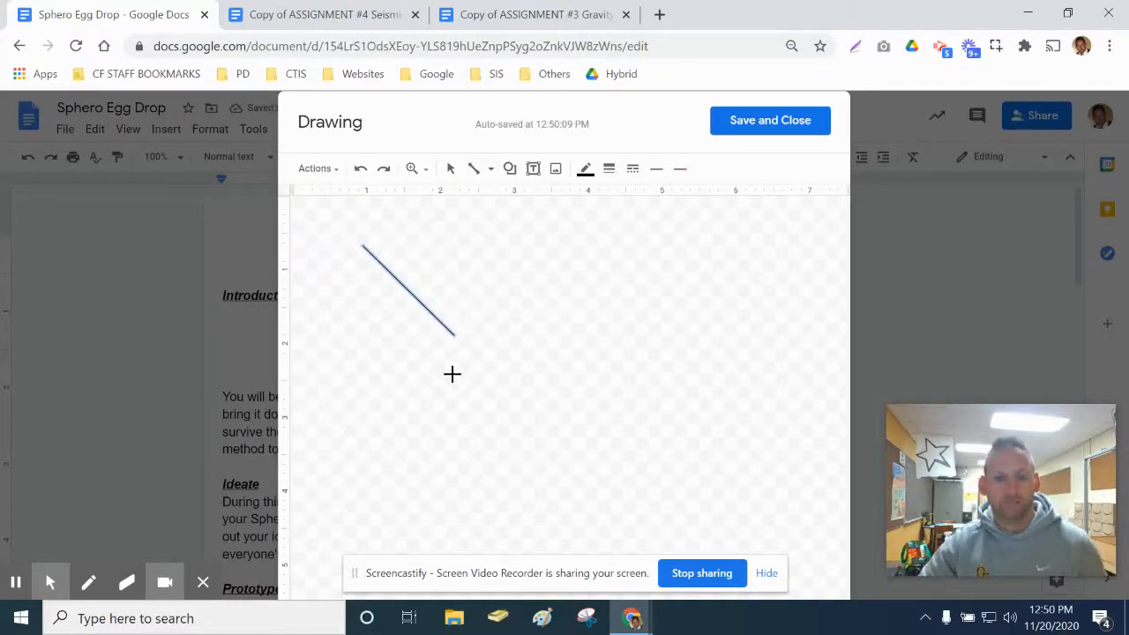
- Draw two diagonal arrows pointing down and to the right, side by side next to the plain line
left_click(490, 169)
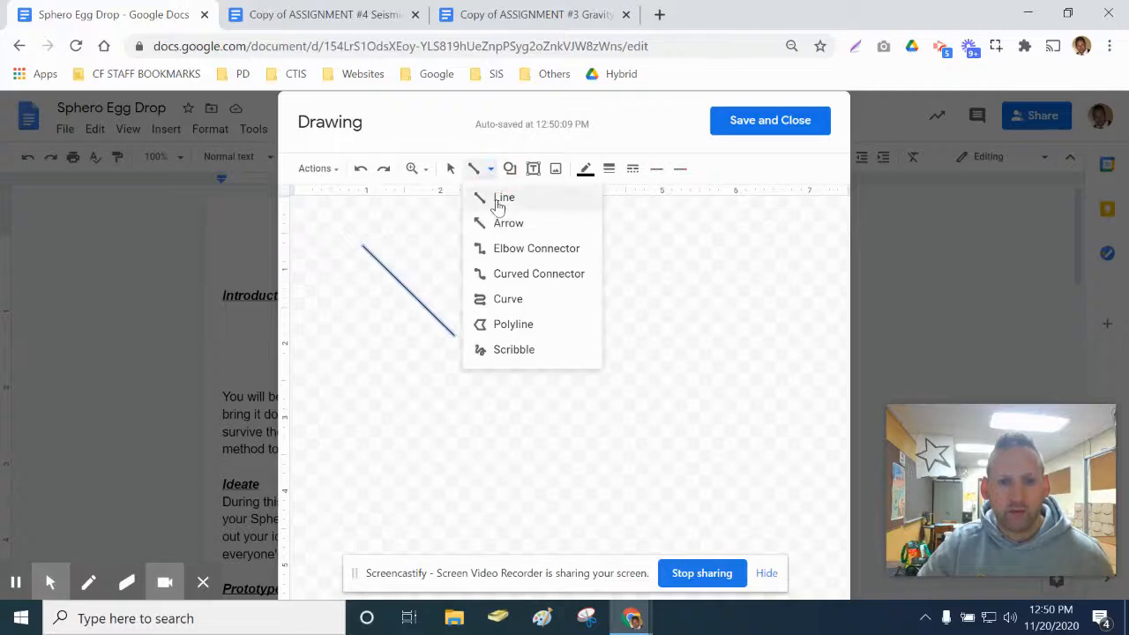
left_click(499, 228)
left_click_drag(481, 236, 547, 308)
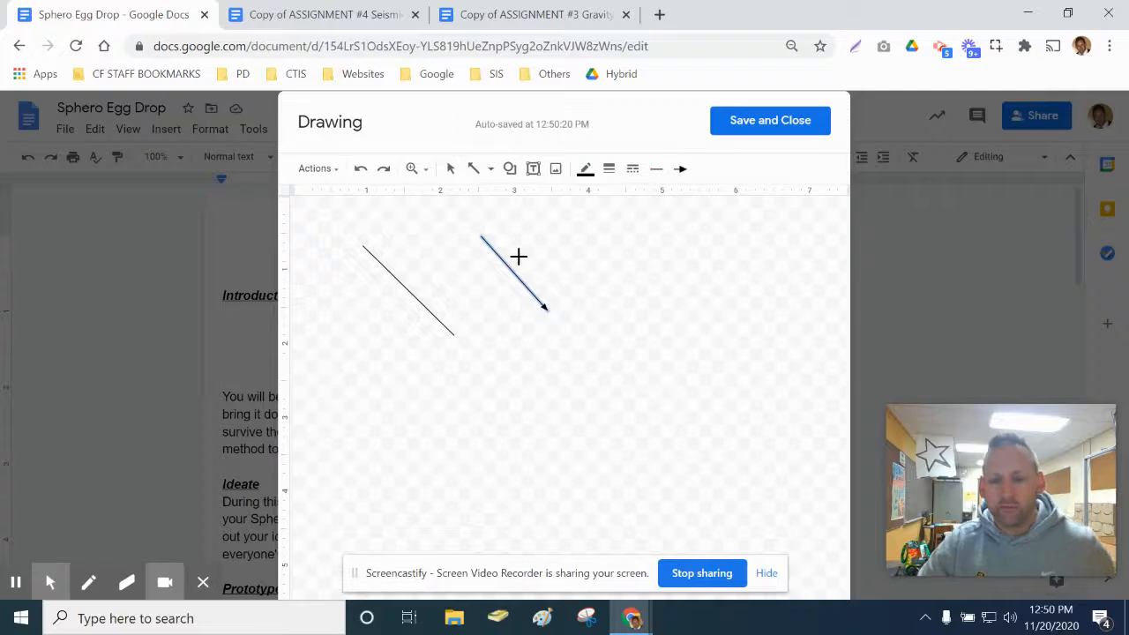
left_click(573, 278)
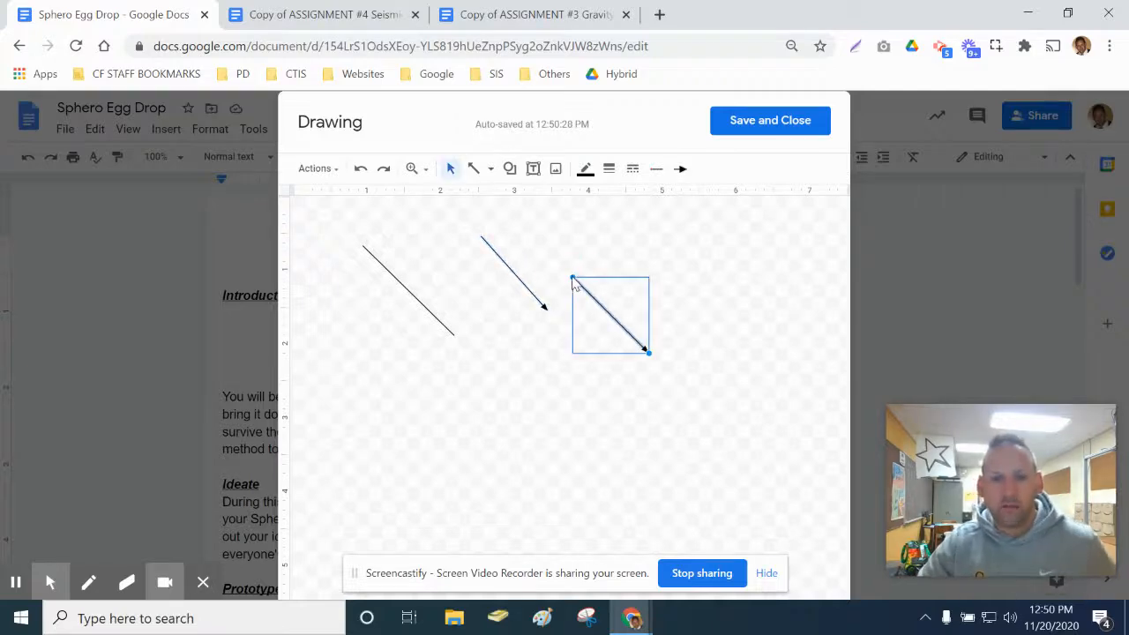
left_click(573, 245)
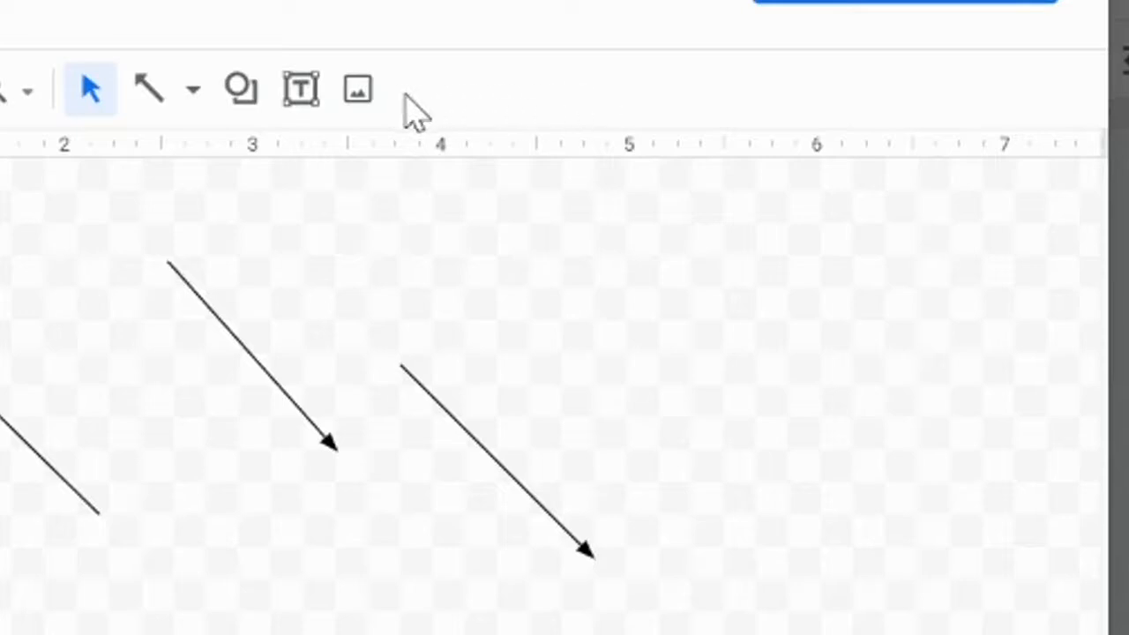
- Style the rightmost arrow as a red, 4px, dashed line
left_click(484, 447)
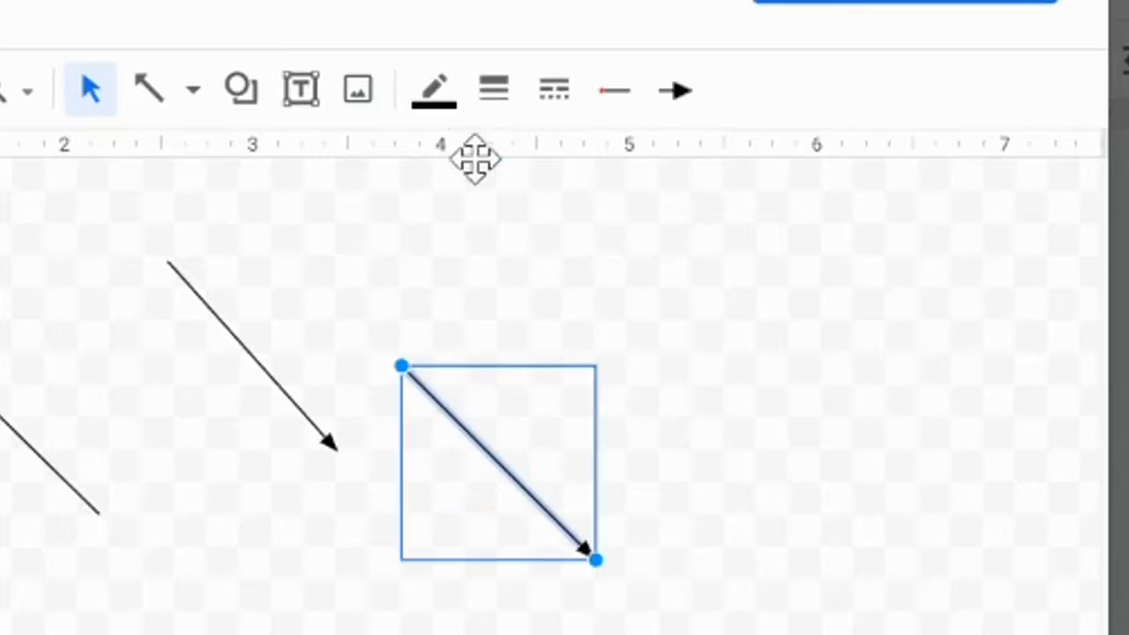
left_click(432, 97)
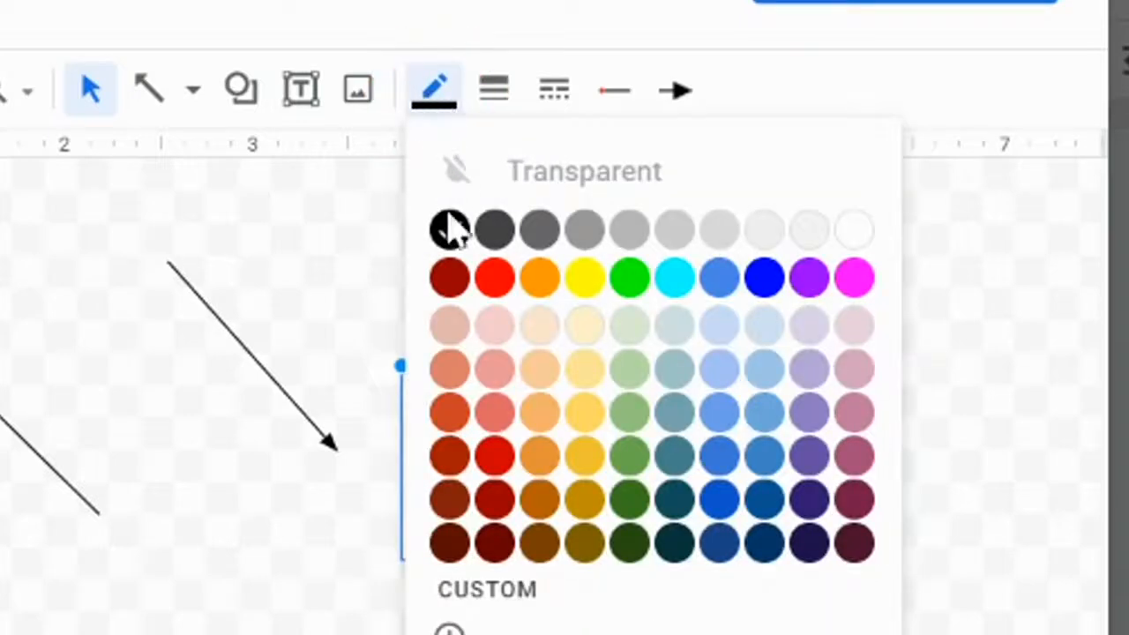
left_click(494, 279)
left_click(495, 91)
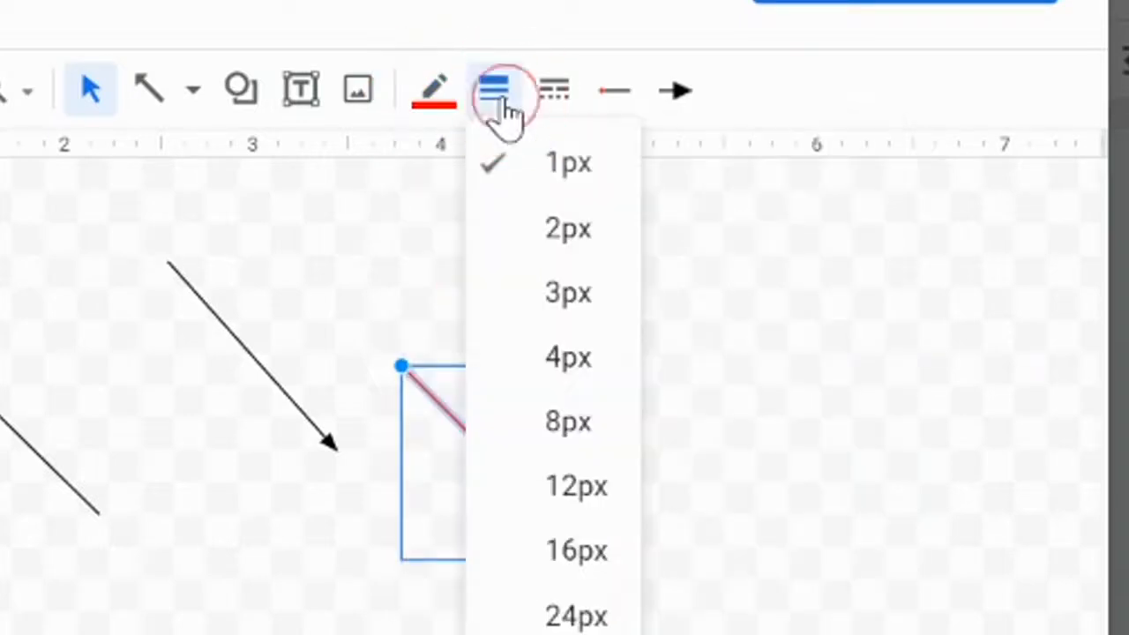
left_click(556, 362)
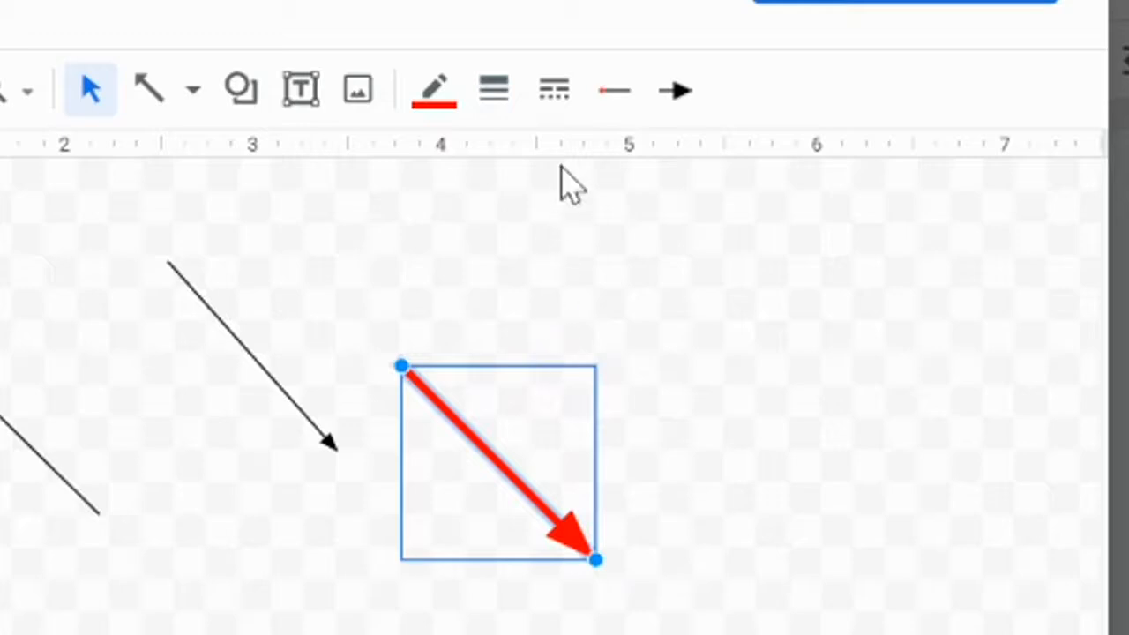
left_click(555, 99)
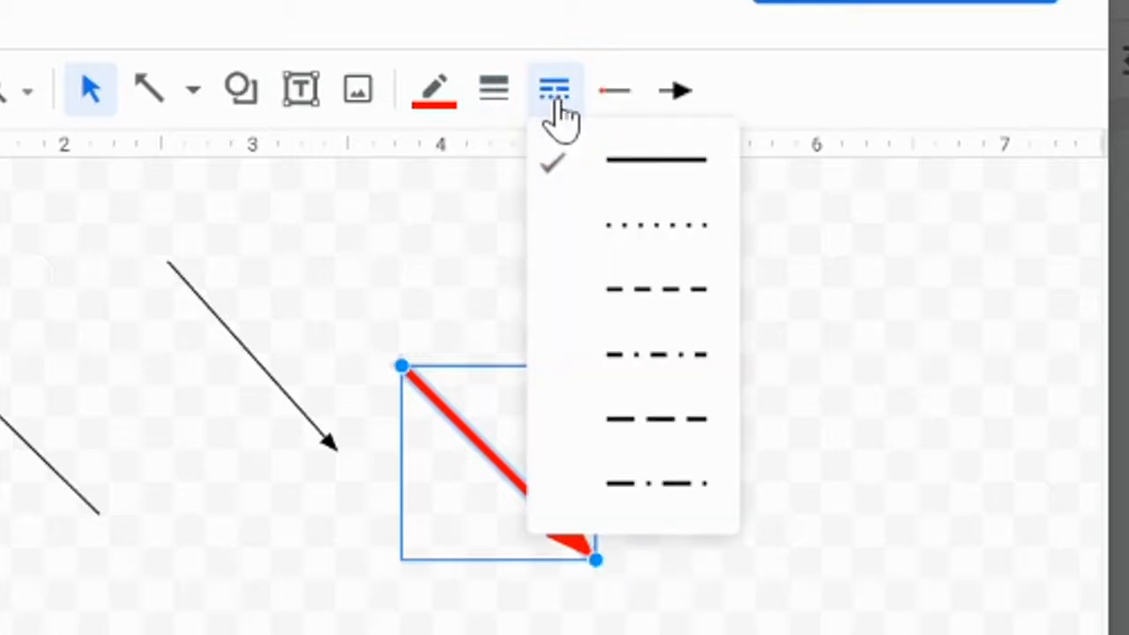
left_click(607, 291)
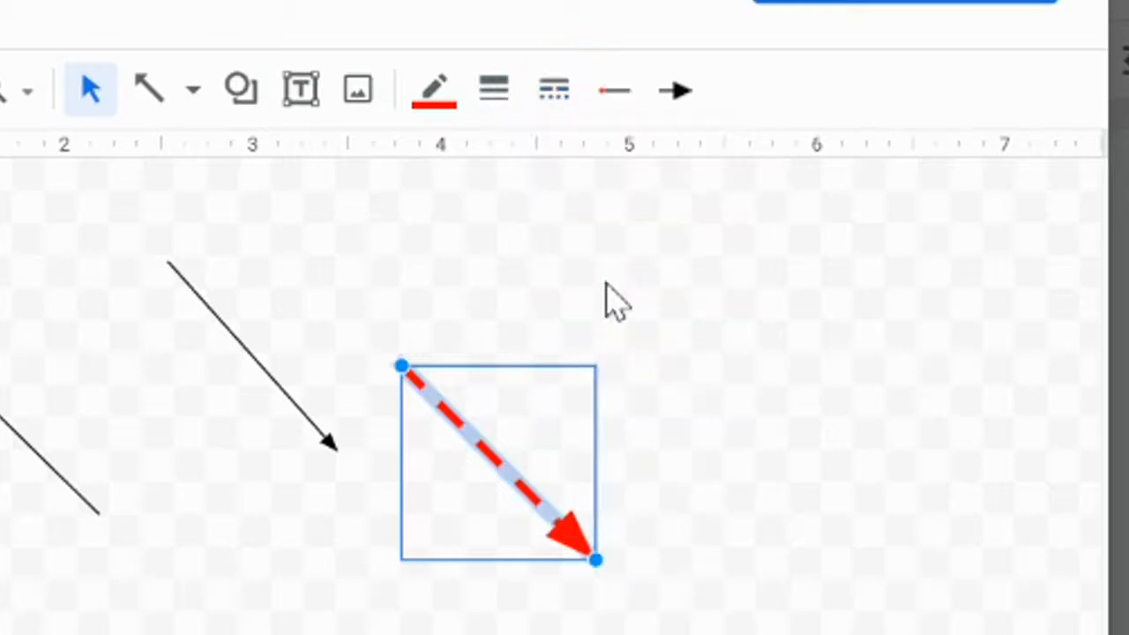
- Give the red arrow a hollow arrowhead start and a hollow square end, and extend its lower end down and to the right
left_click(614, 102)
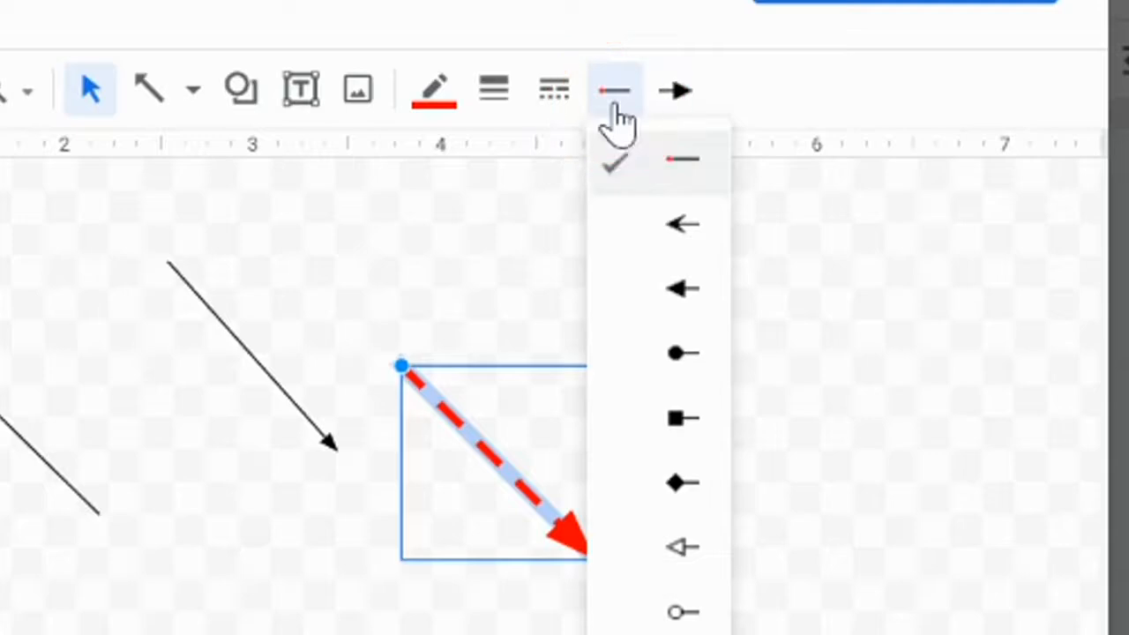
left_click(680, 547)
left_click(692, 95)
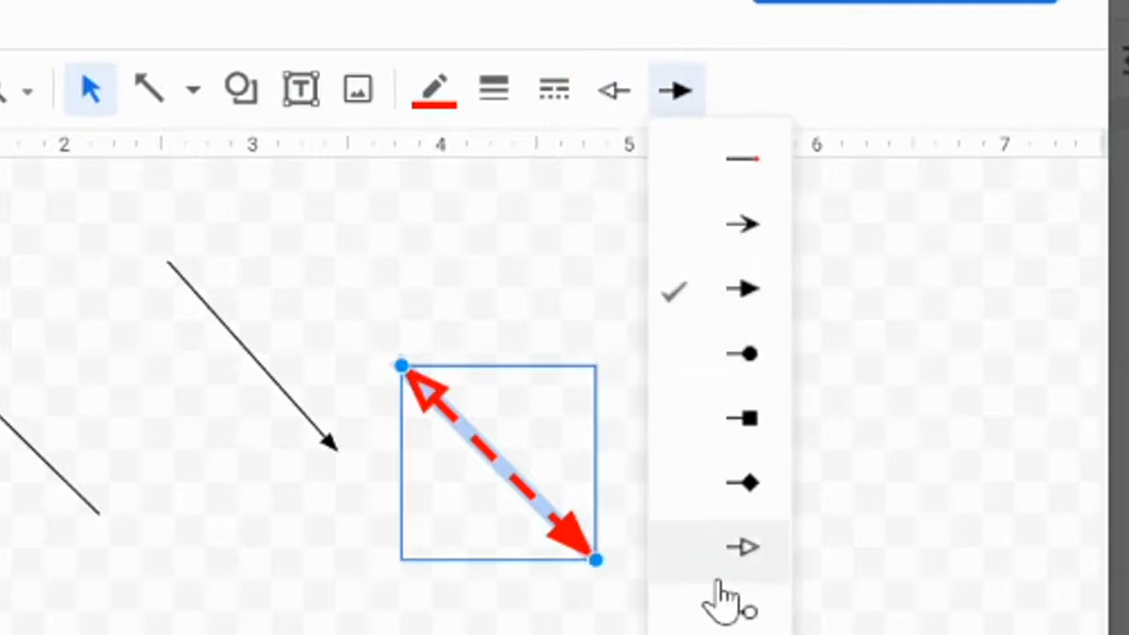
left_click(726, 600)
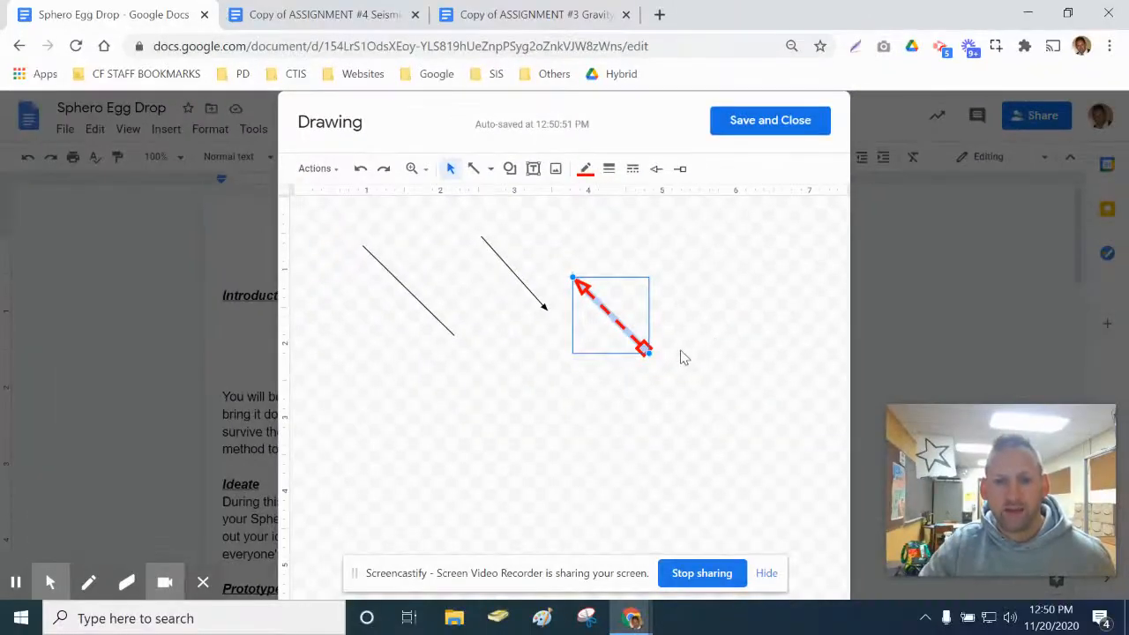
left_click_drag(650, 354, 710, 404)
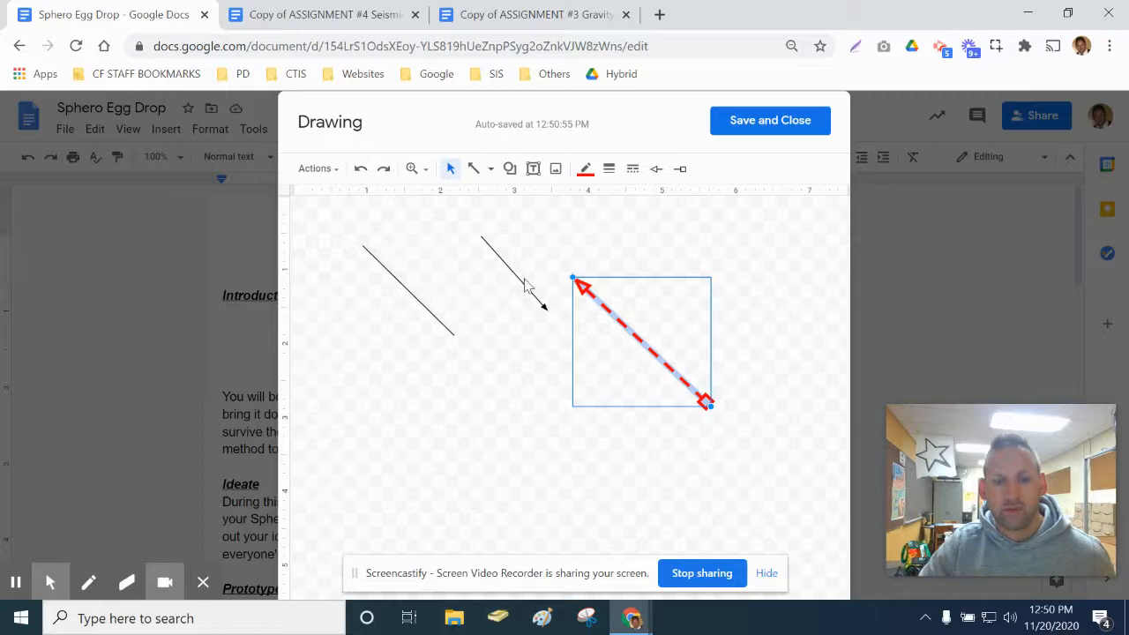
- Delete the thin black arrow and the plain black line from the drawing
left_click(535, 293)
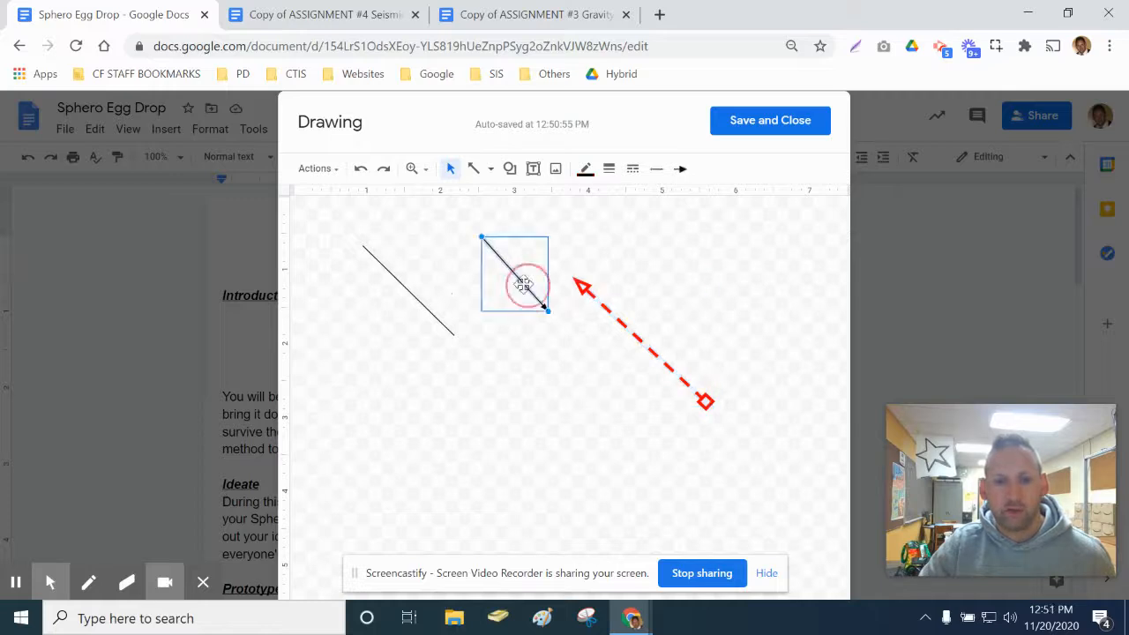
key("Delete")
left_click(419, 299)
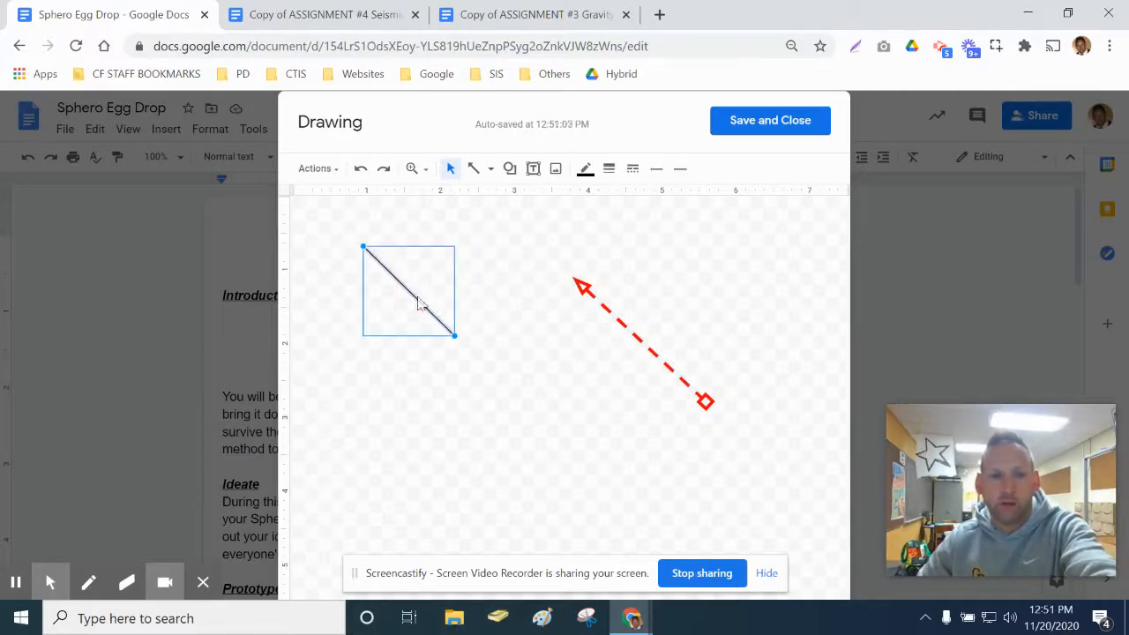
key("Delete")
- Draw a winding Scribble line from the canvas's upper-left area down to beneath the red arrow's left side
left_click(490, 169)
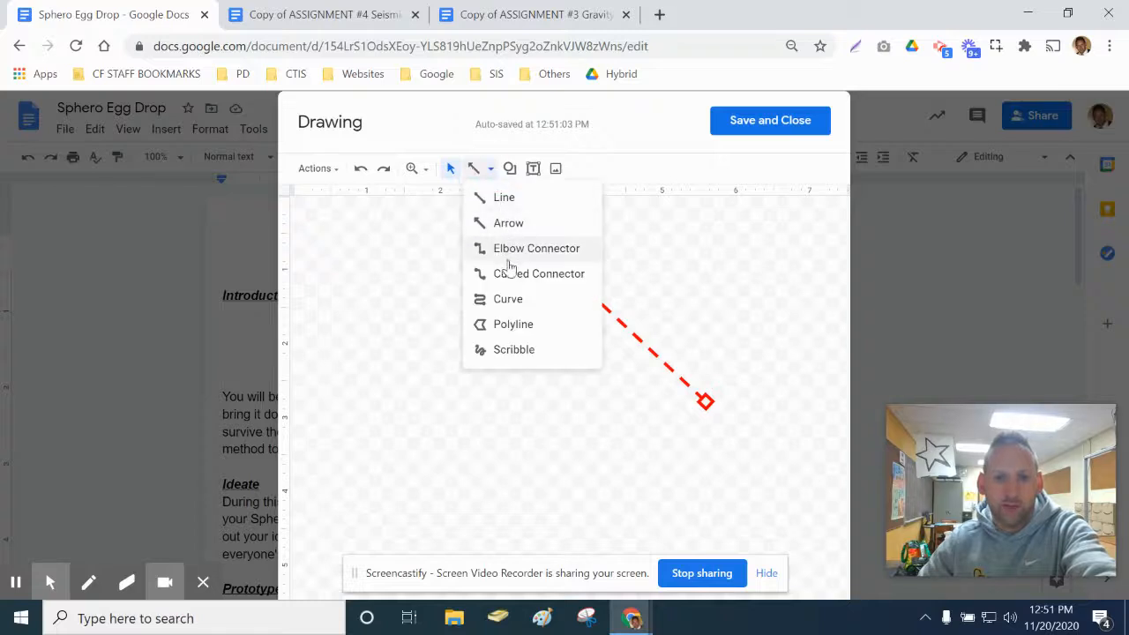
left_click(510, 351)
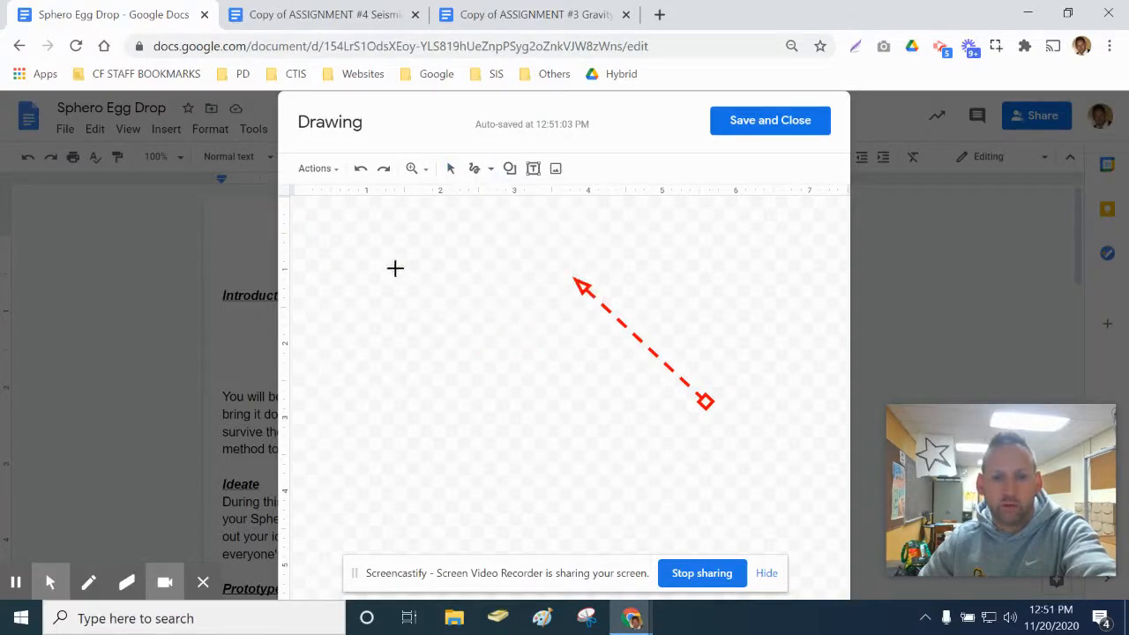
mouse_move(367, 239)
left_mouse_down()
mouse_move(362, 292)
mouse_move(442, 334)
mouse_move(431, 396)
mouse_move(447, 434)
mouse_move(537, 430)
mouse_move(589, 391)
left_mouse_up()
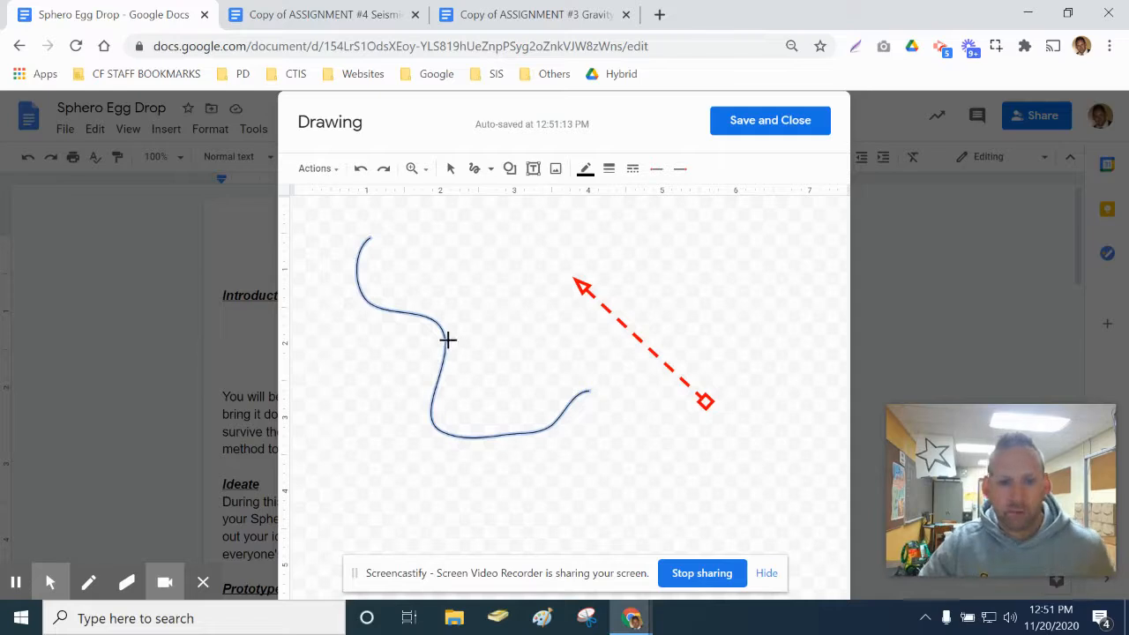
- Style the scribble as a cornflower blue, 12px line with long dashes
left_click(586, 170)
left_click(697, 244)
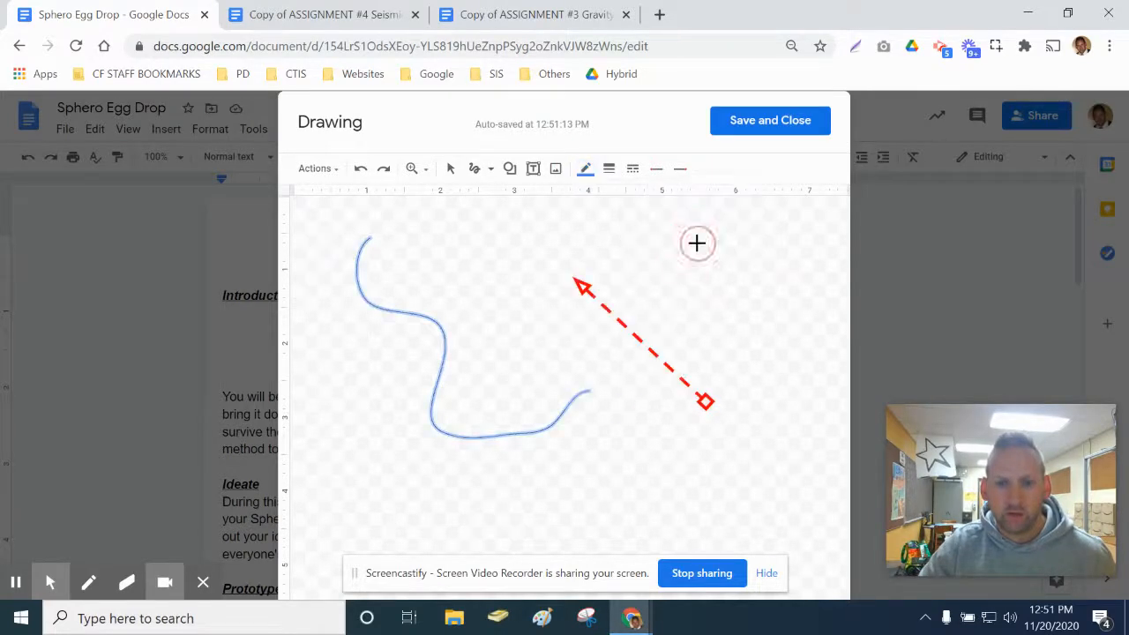
left_click(608, 168)
left_click(610, 328)
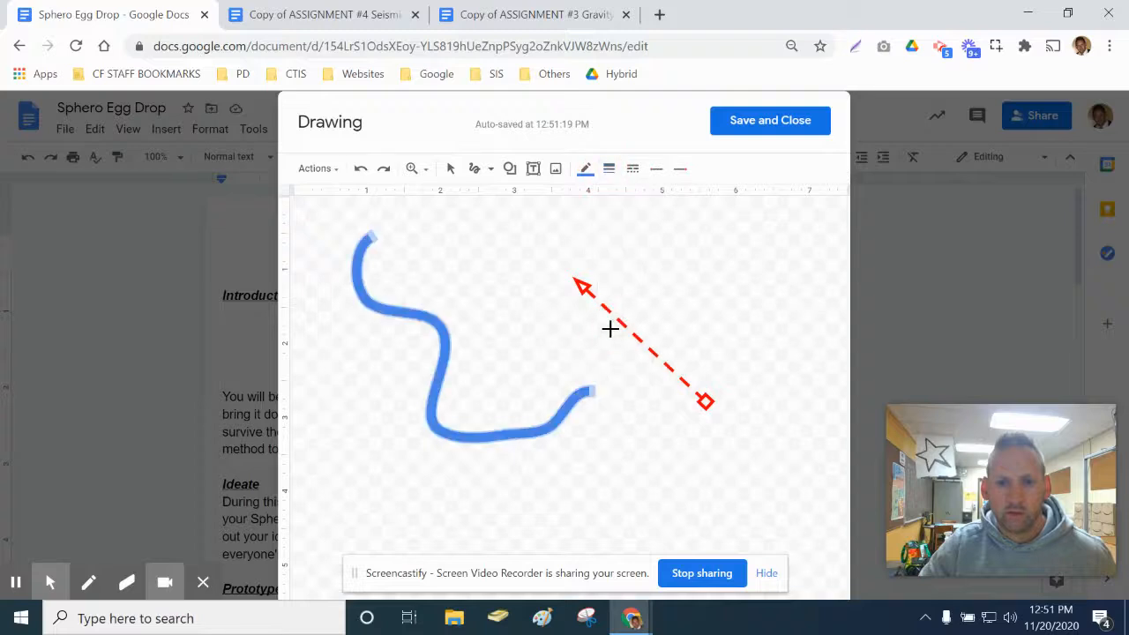
left_click(633, 169)
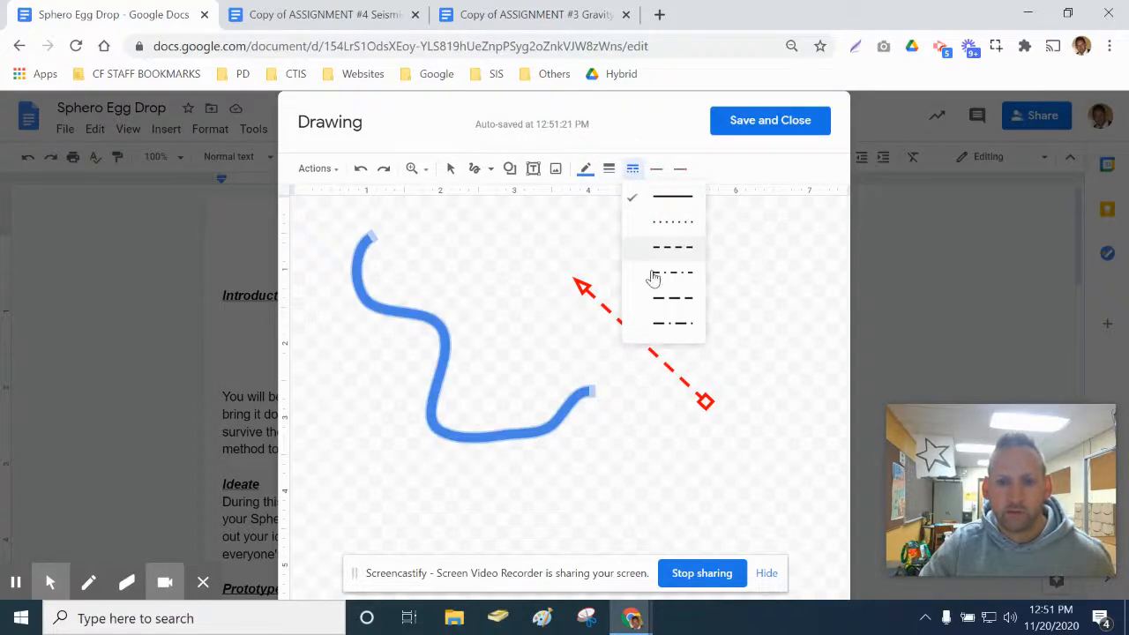
left_click(659, 297)
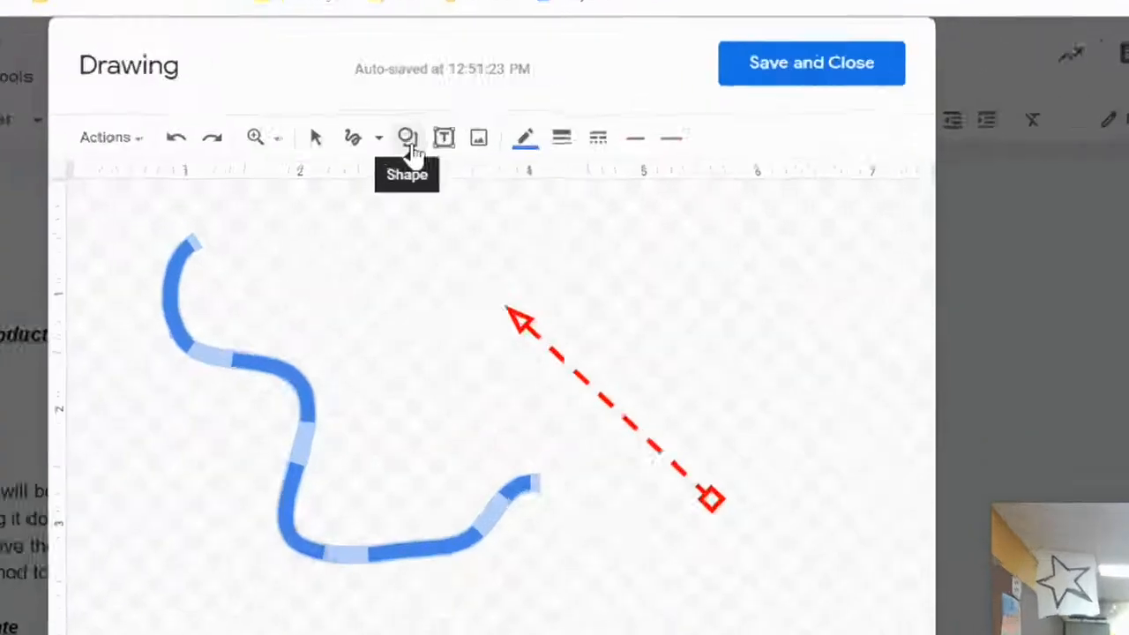
- Draw a rectangle about 2.5 inches wide and 1 inch tall over the red arrow's upper end
left_click(510, 170)
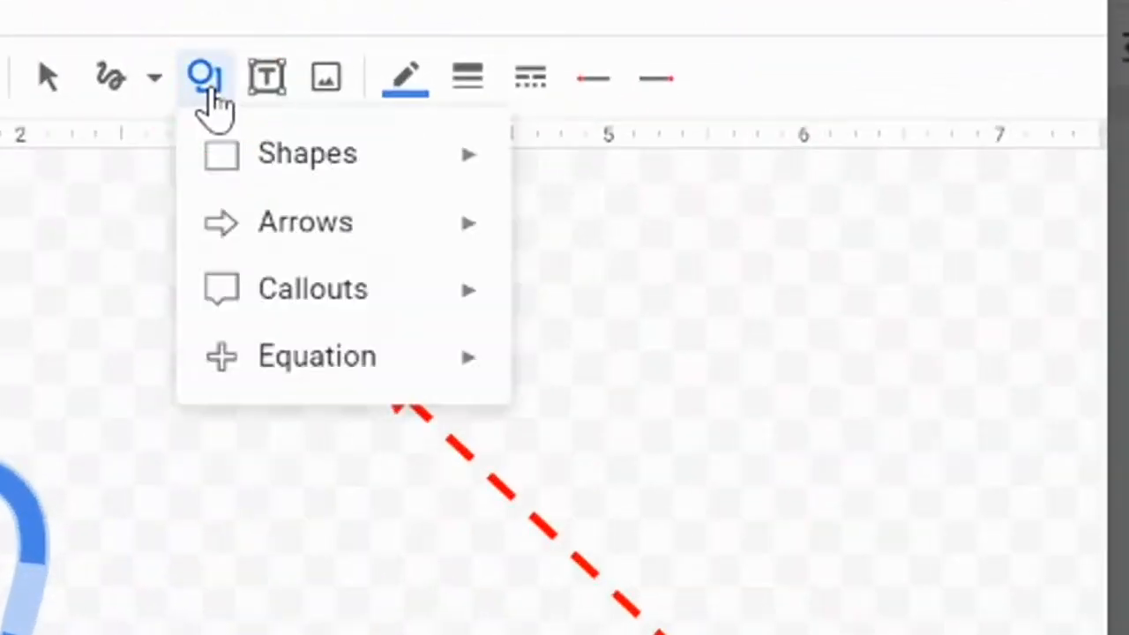
mouse_move(243, 179)
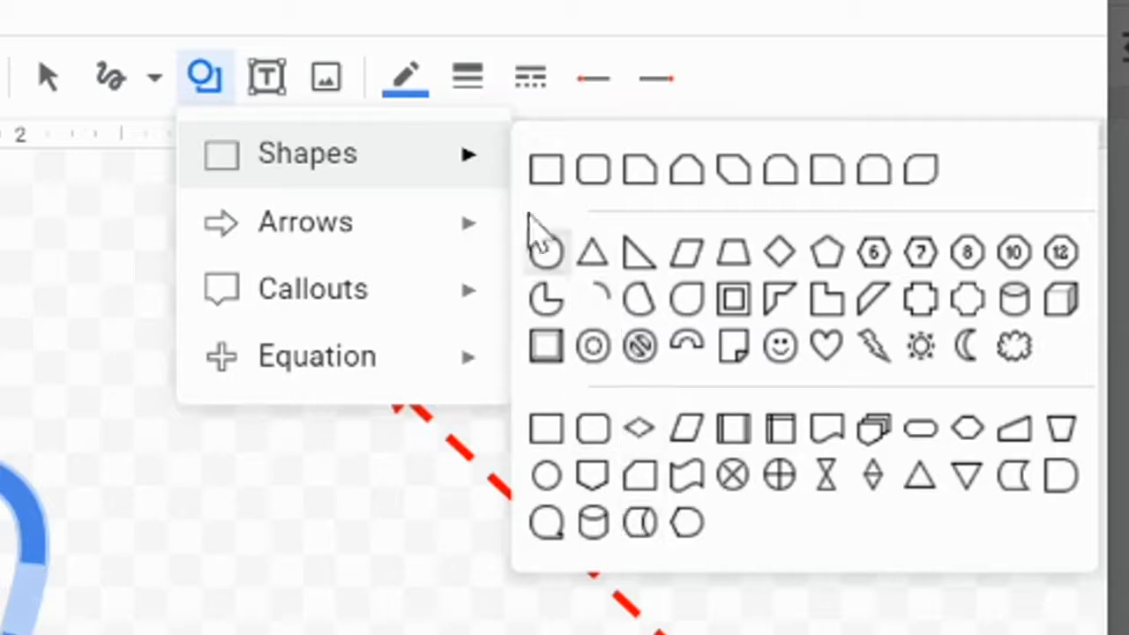
left_click(544, 170)
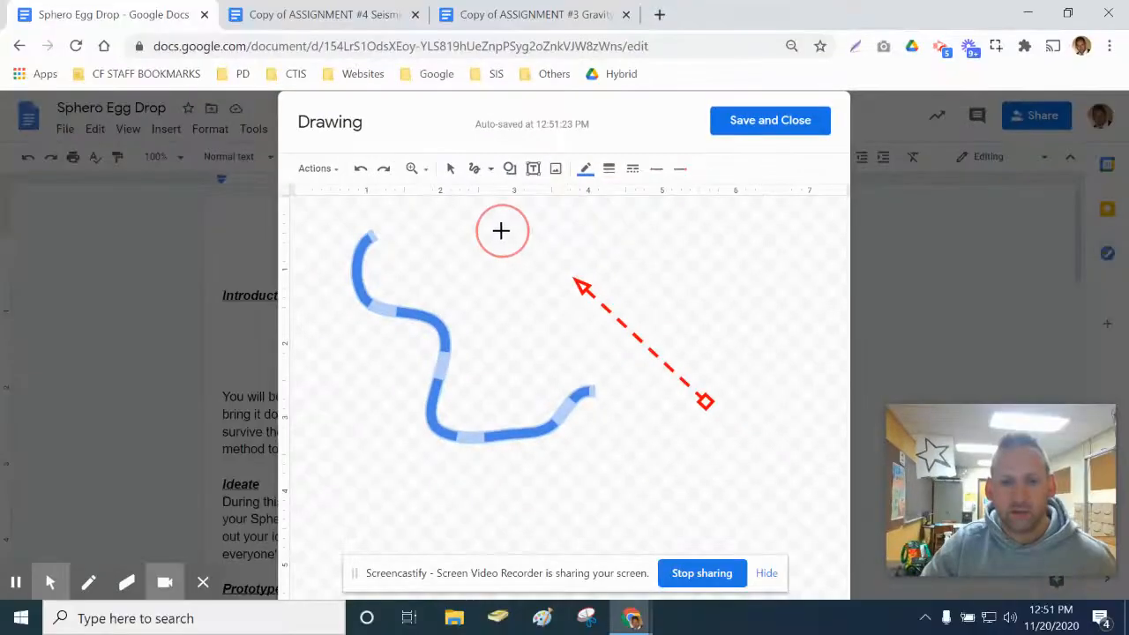
left_click_drag(501, 231, 688, 305)
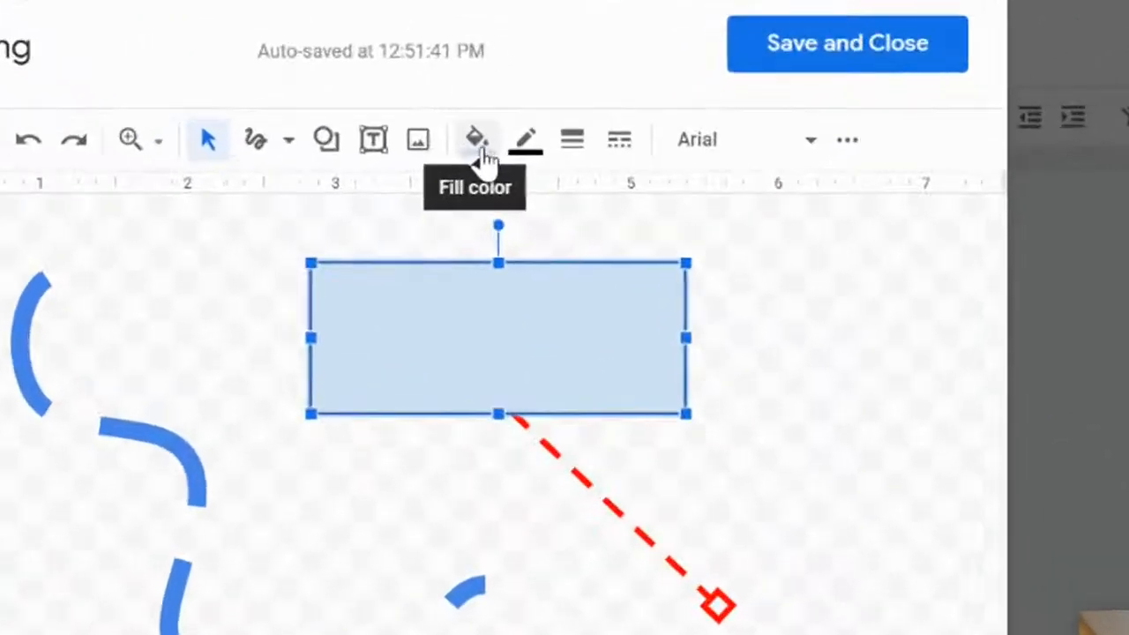
- Try a black fill on the rectangle, and make its fill transparent
left_click(476, 141)
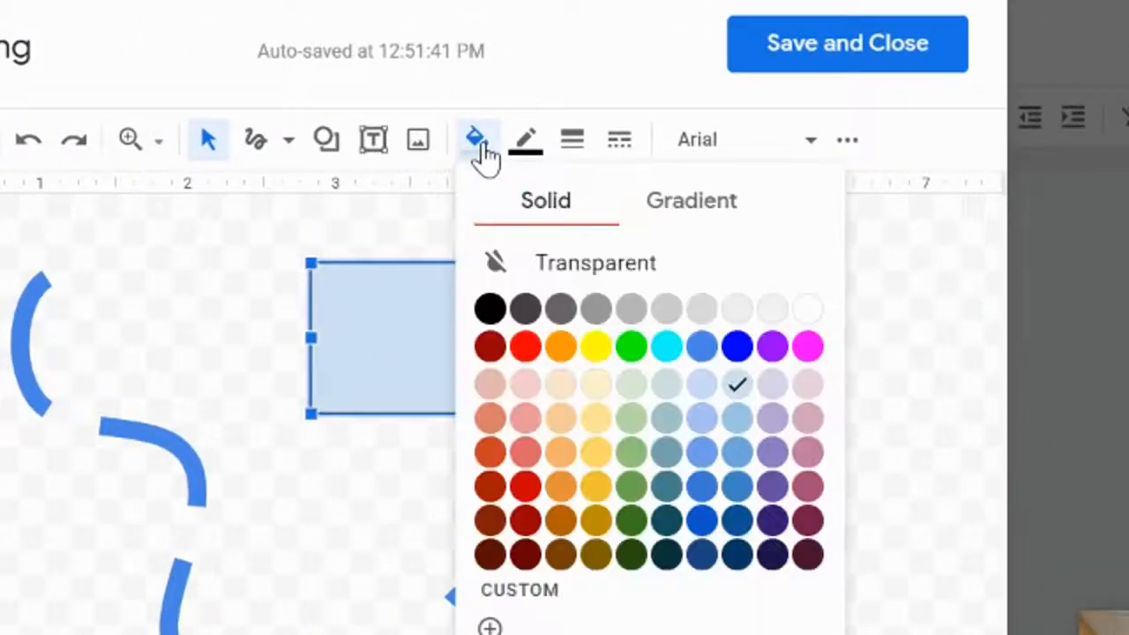
left_click(488, 307)
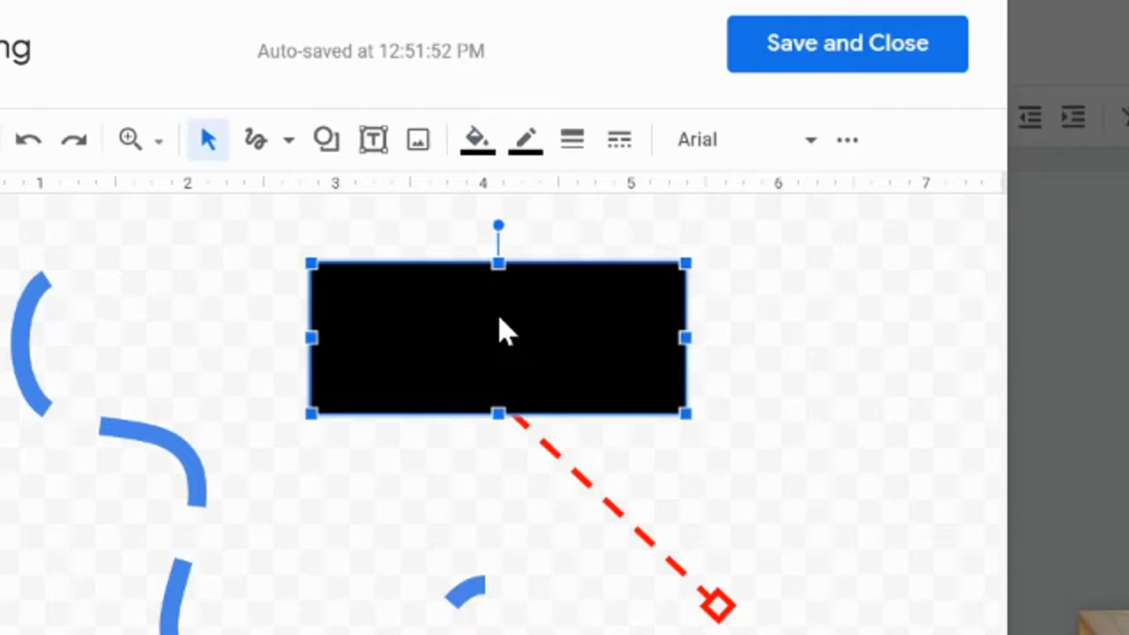
left_click(483, 149)
left_click(683, 270)
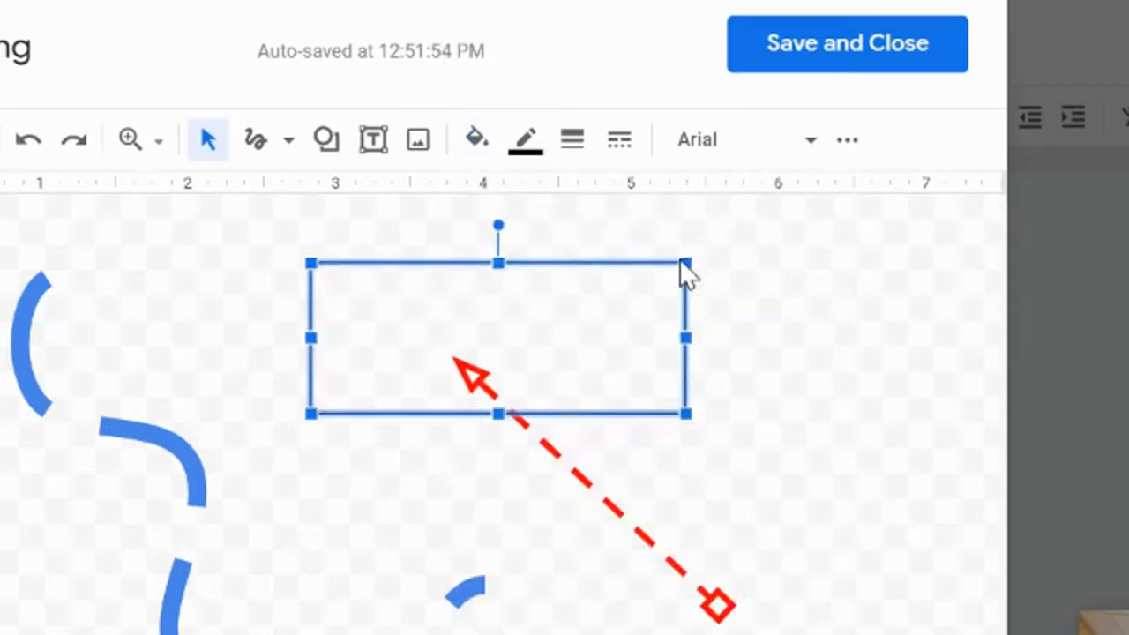
left_click(741, 353)
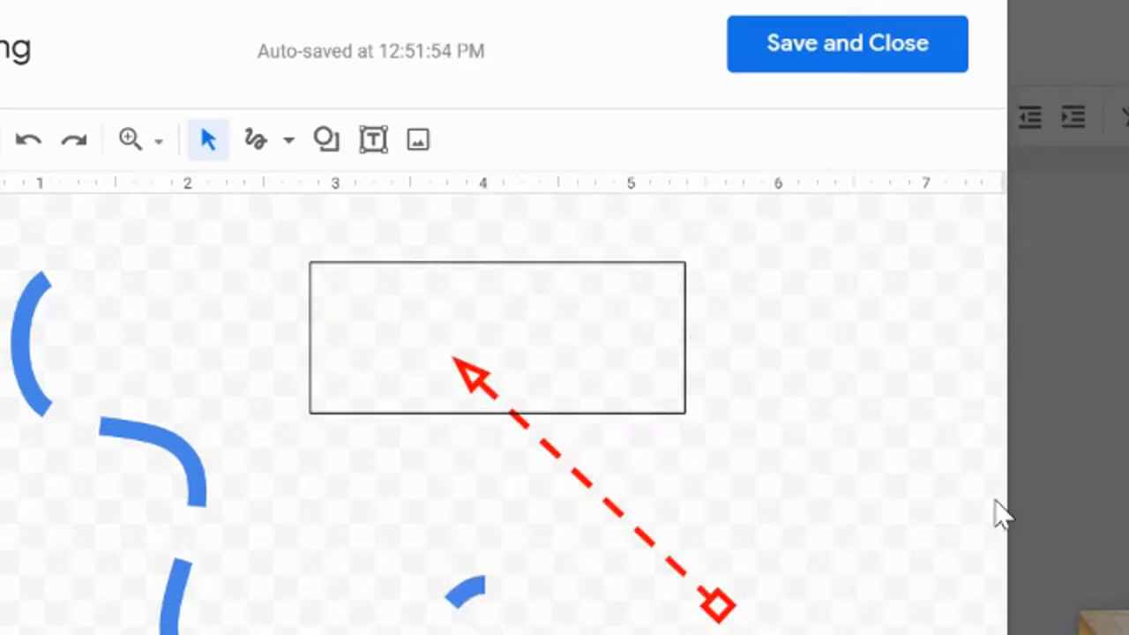
- Give the rectangle a blue border with a thicker line weight
left_click(614, 270)
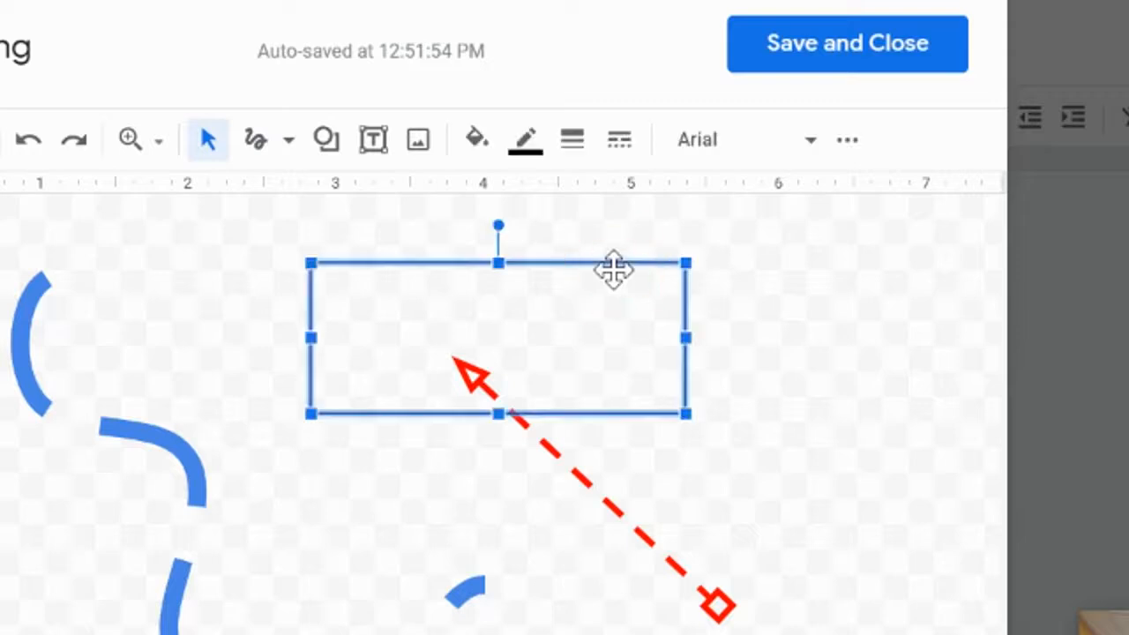
left_click(527, 148)
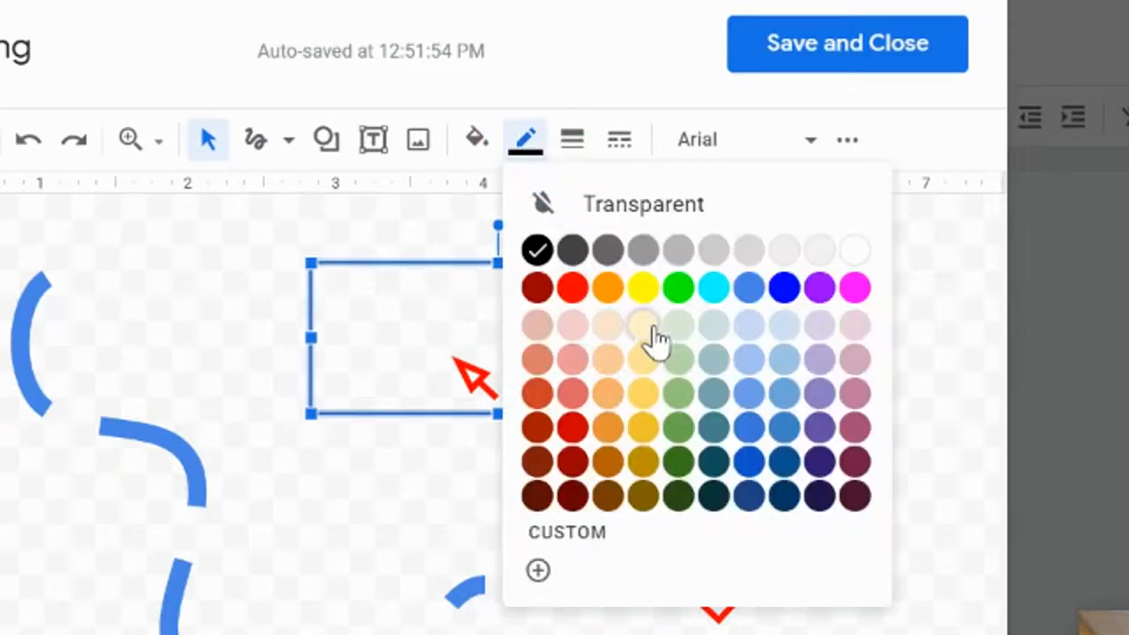
left_click(785, 291)
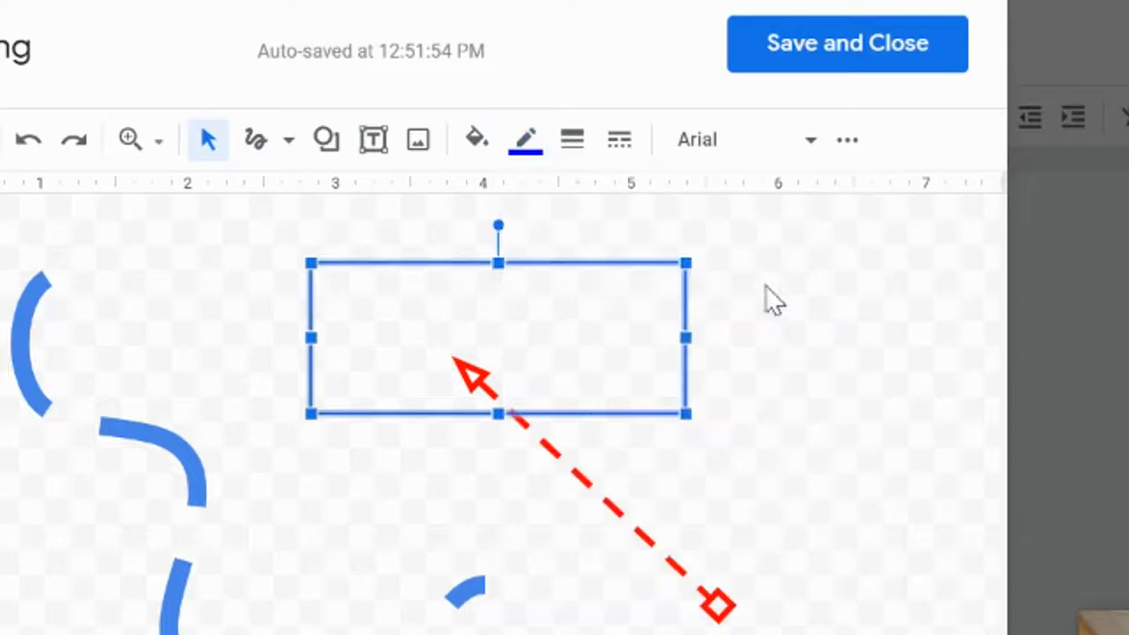
left_click(572, 139)
left_click(622, 315)
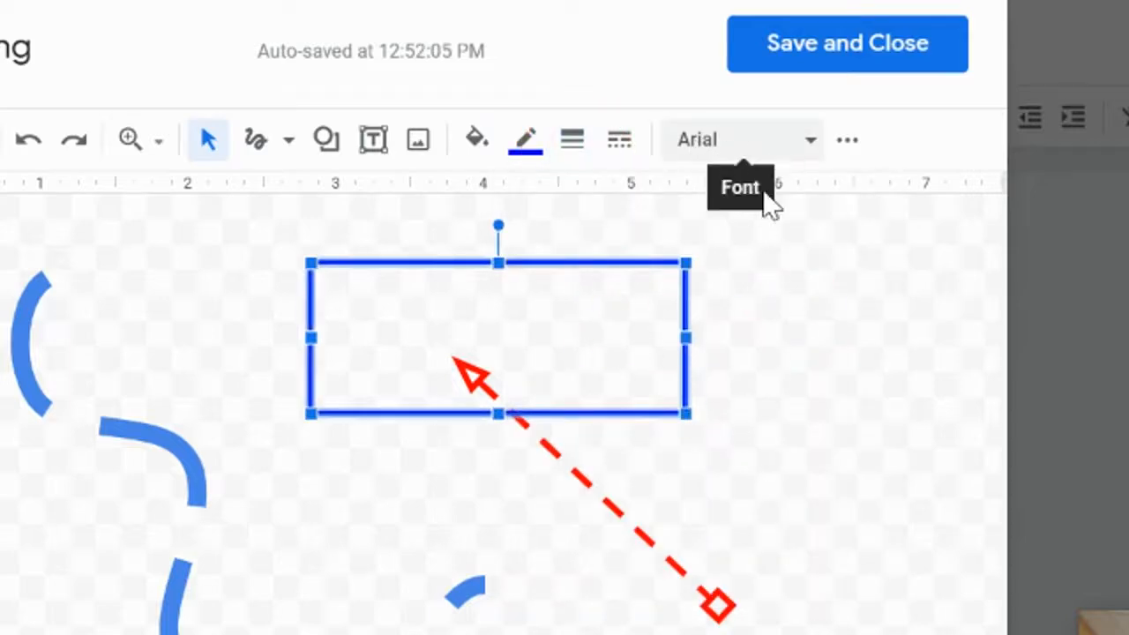
- Add the text "Label" inside the blue-bordered rectangle
left_click(403, 303)
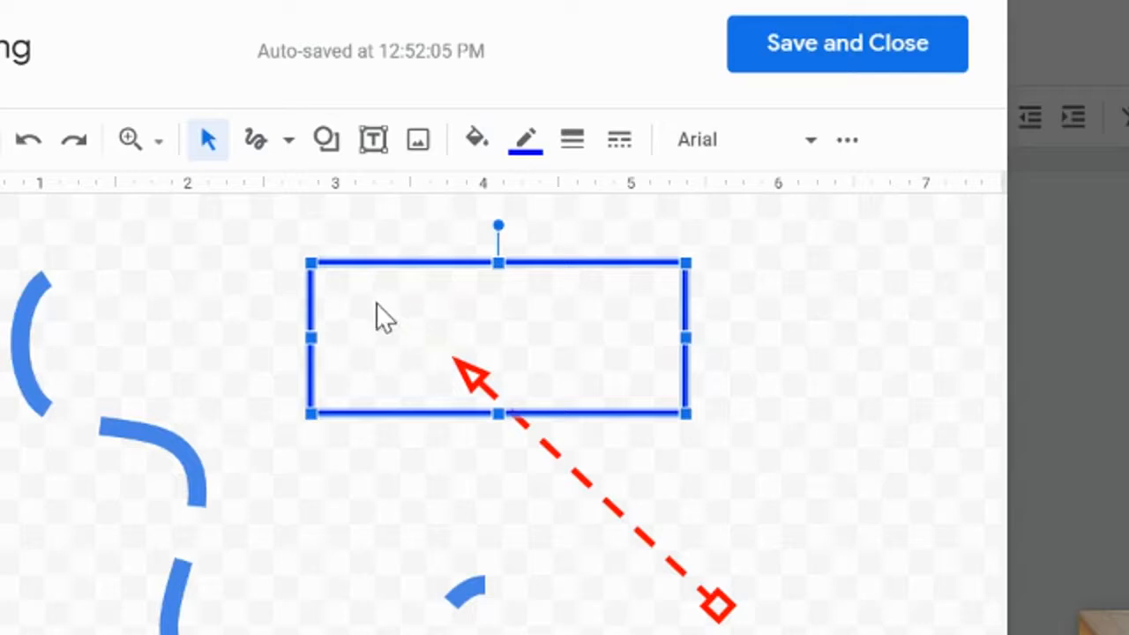
left_click(376, 302)
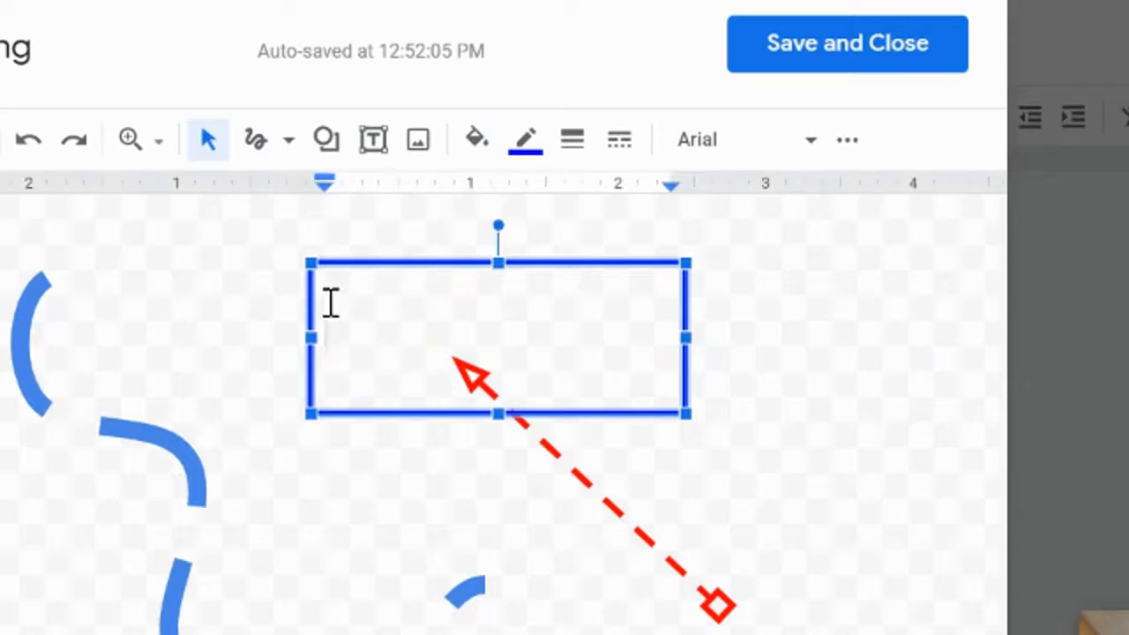
type("a")
key("BackSpace")
type("Label")
left_click(749, 251)
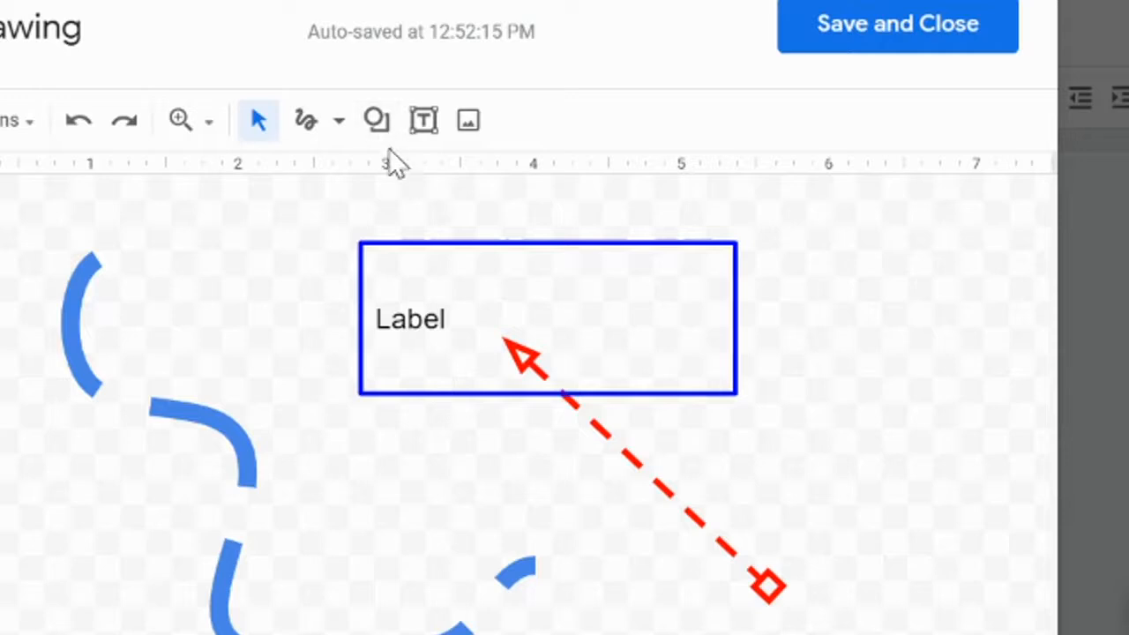
- Draw a right-pointing block arrow about 1.1 inches wide and 0.8 inch tall, with its tip at the rectangle's left edge
left_click(380, 128)
mouse_move(409, 181)
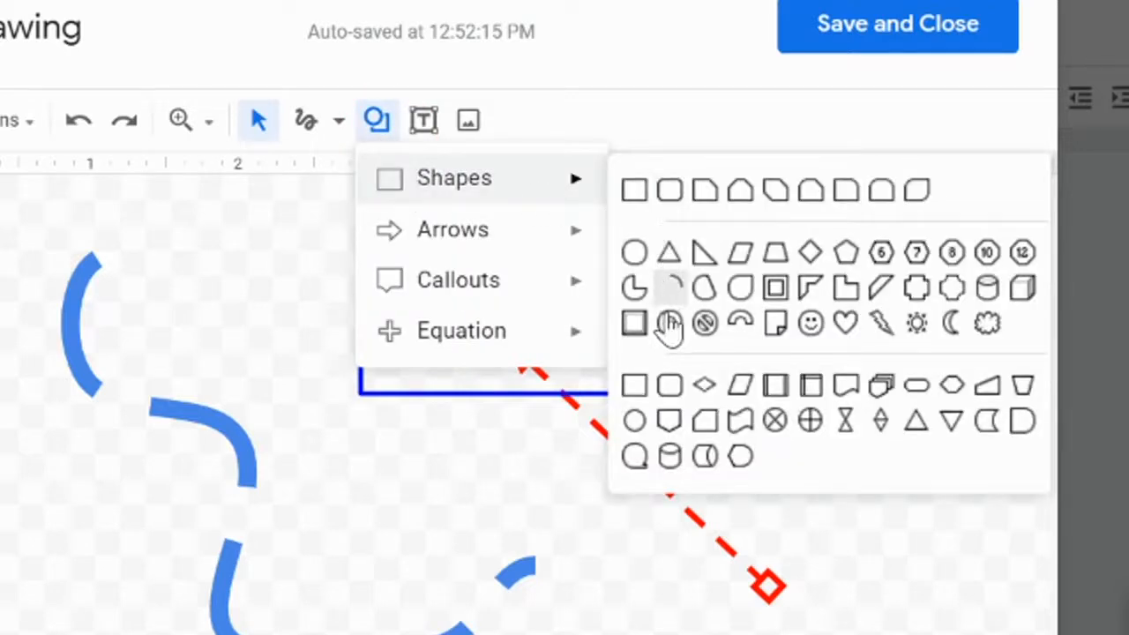
mouse_move(540, 249)
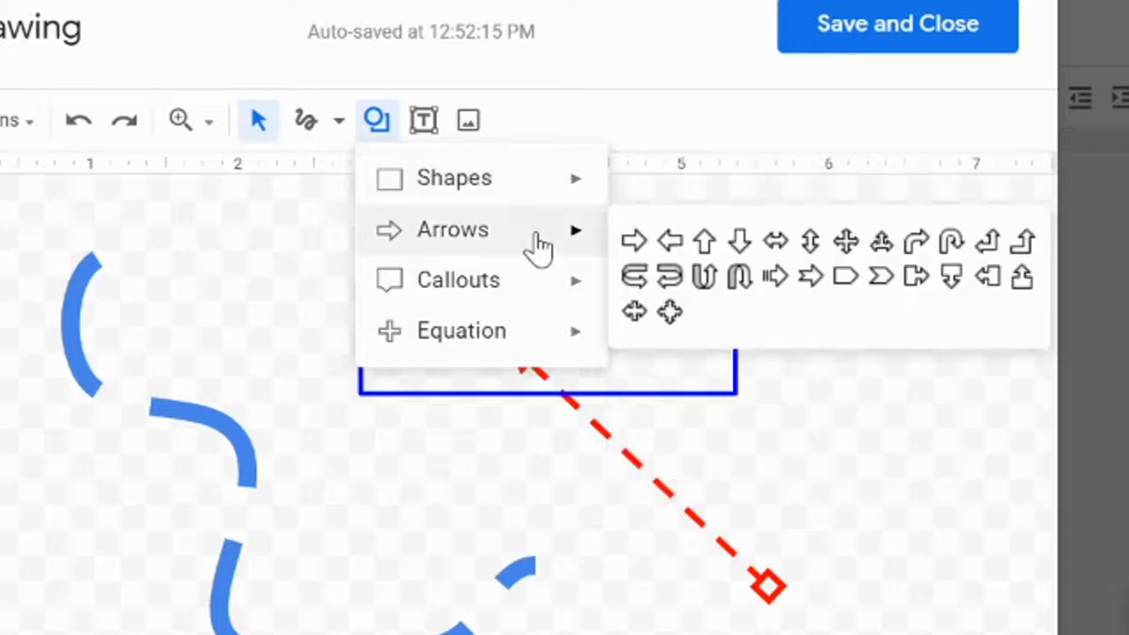
left_click(637, 241)
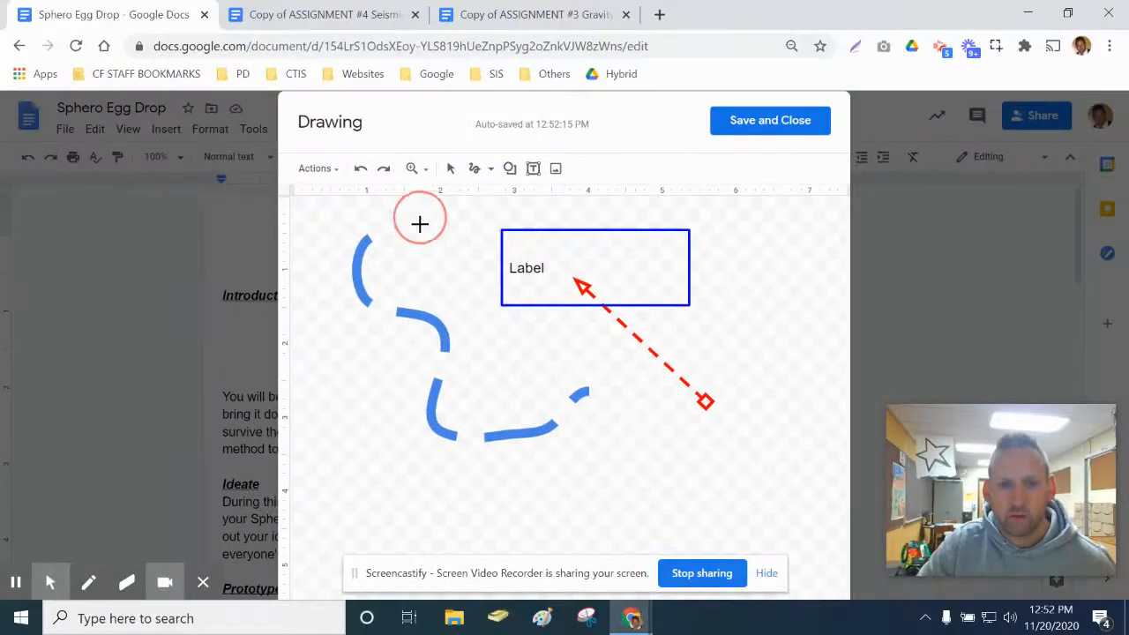
mouse_move(419, 224)
left_mouse_down()
mouse_move(449, 256)
mouse_move(502, 276)
left_mouse_up()
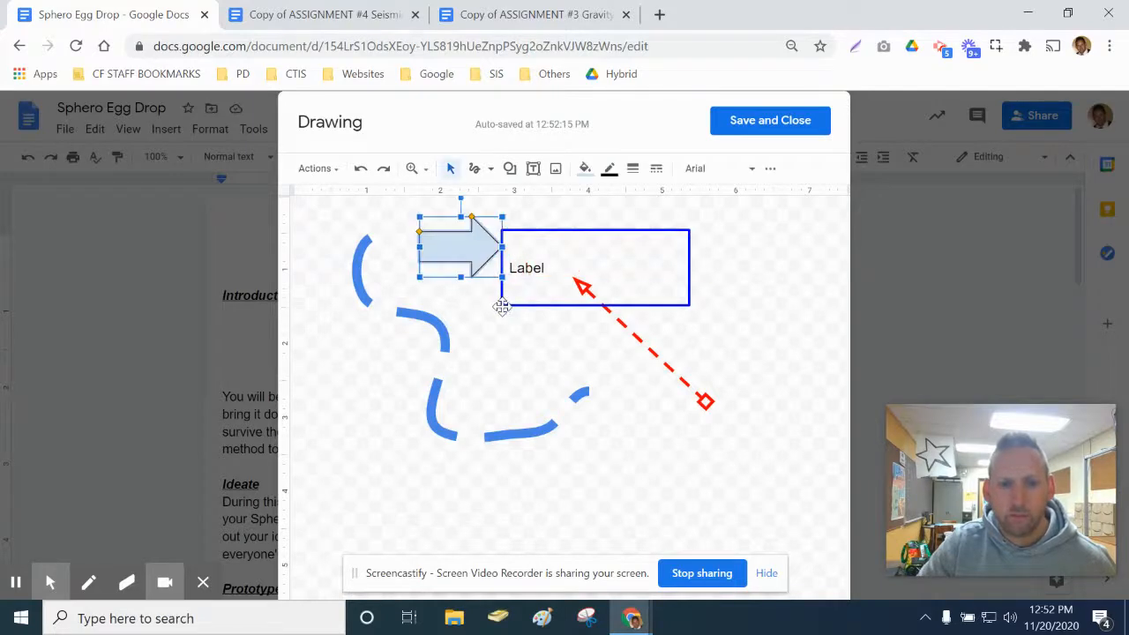
- Add the text "Here" inside the block arrow
double_click(477, 253)
type("He")
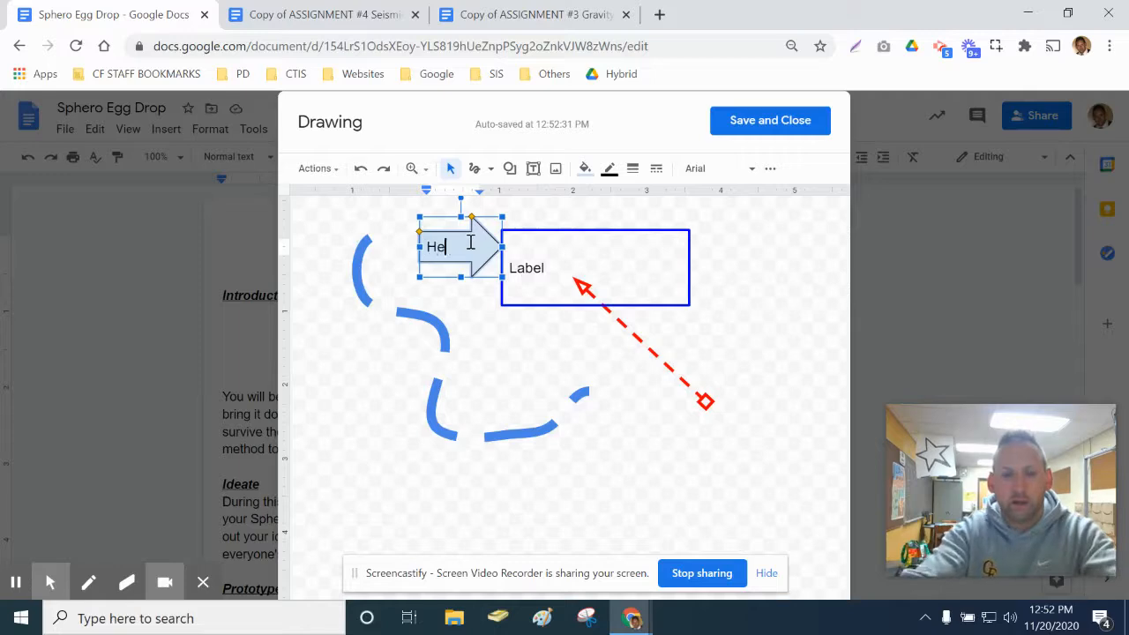
type("re")
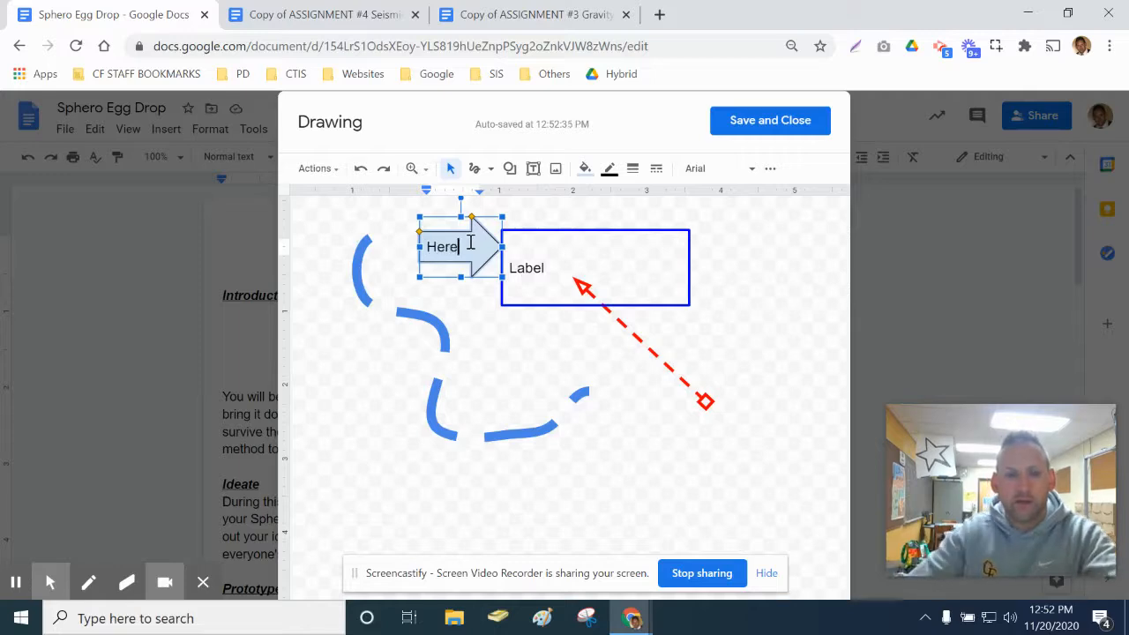
left_click(763, 258)
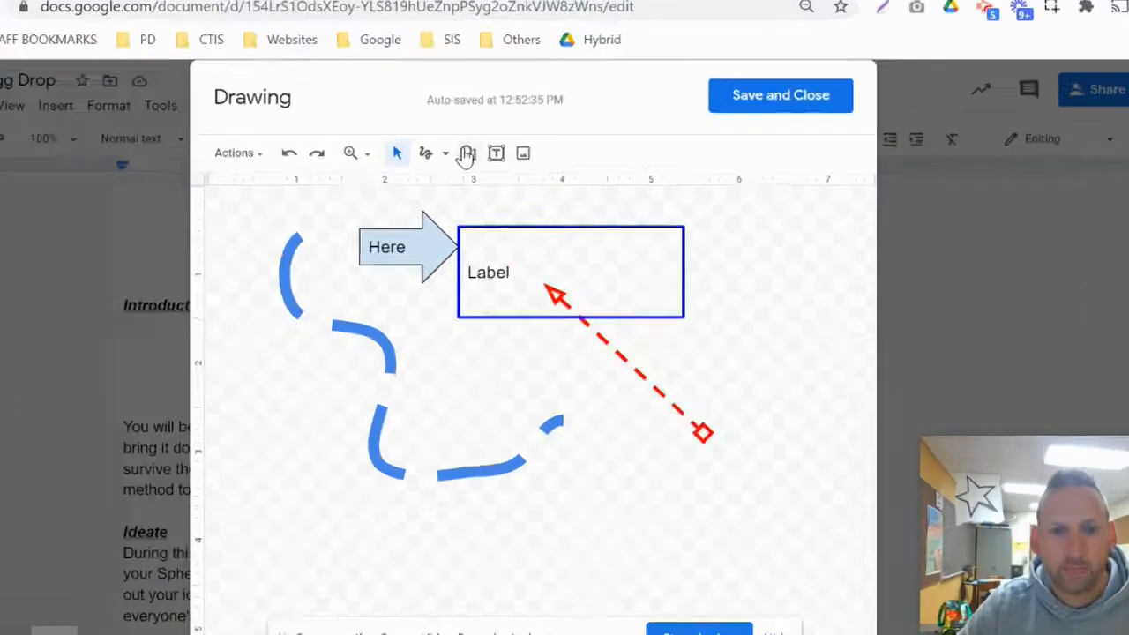
- Draw a cloud callout about 1 inch square to the right of the rectangle, with its bubble tail reaching the rectangle's right edge
left_click(466, 156)
mouse_move(514, 258)
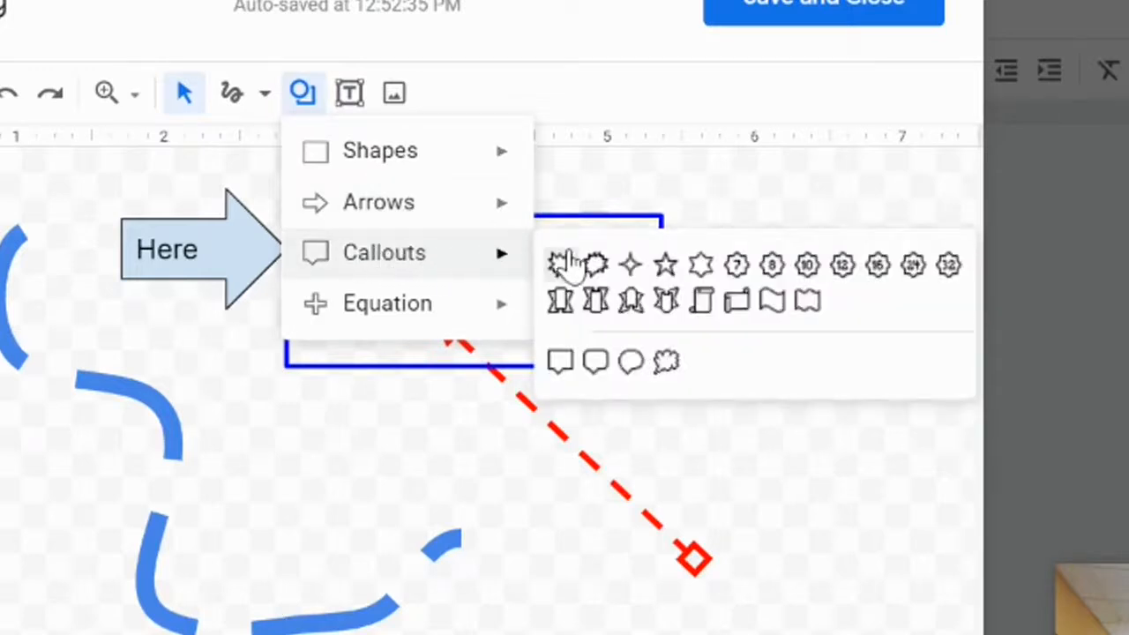
left_click(668, 366)
mouse_move(736, 234)
left_mouse_down()
mouse_move(818, 334)
mouse_move(876, 382)
left_mouse_up()
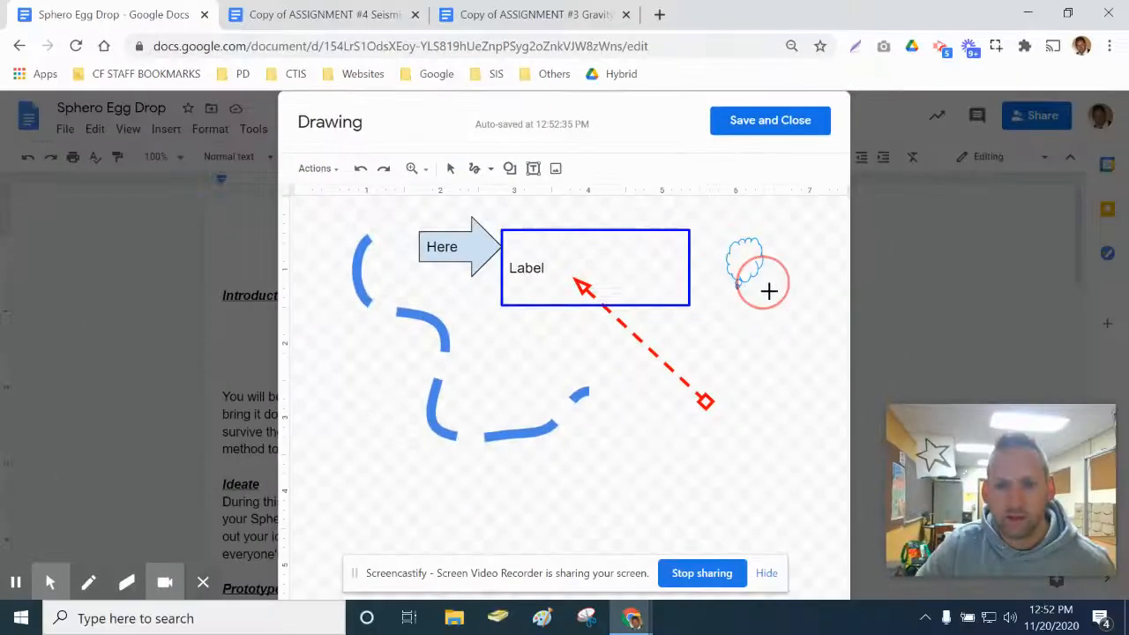
mouse_move(797, 314)
left_mouse_down()
mouse_move(723, 318)
mouse_move(694, 281)
left_mouse_up()
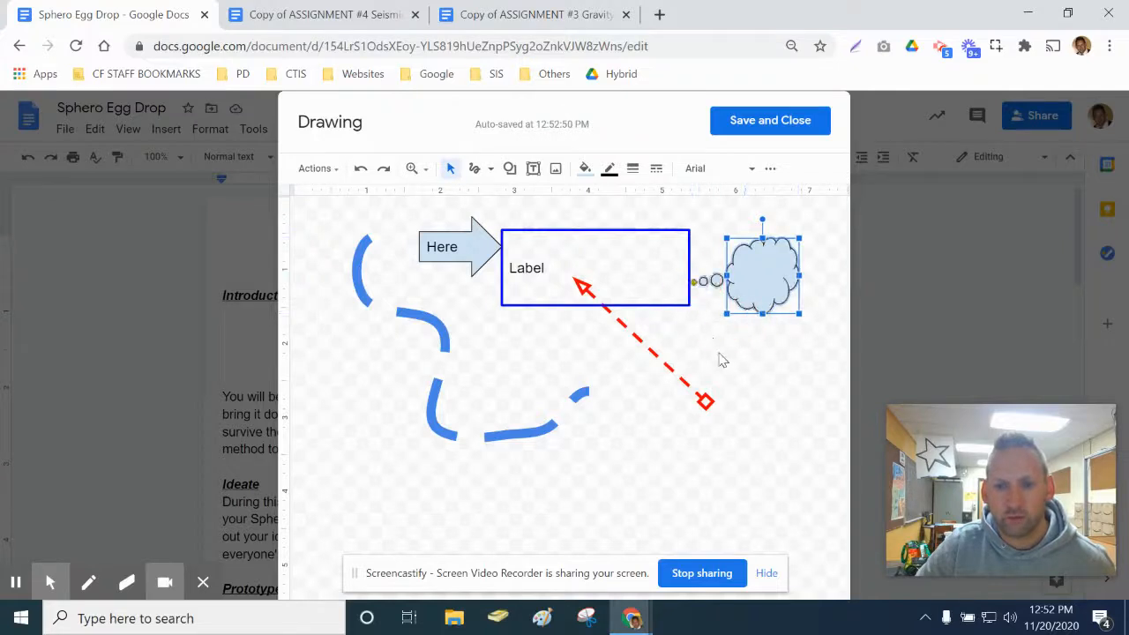
- Add the text "Cloud" to the cloud callout and widen the shape until the word fits on one line
double_click(755, 280)
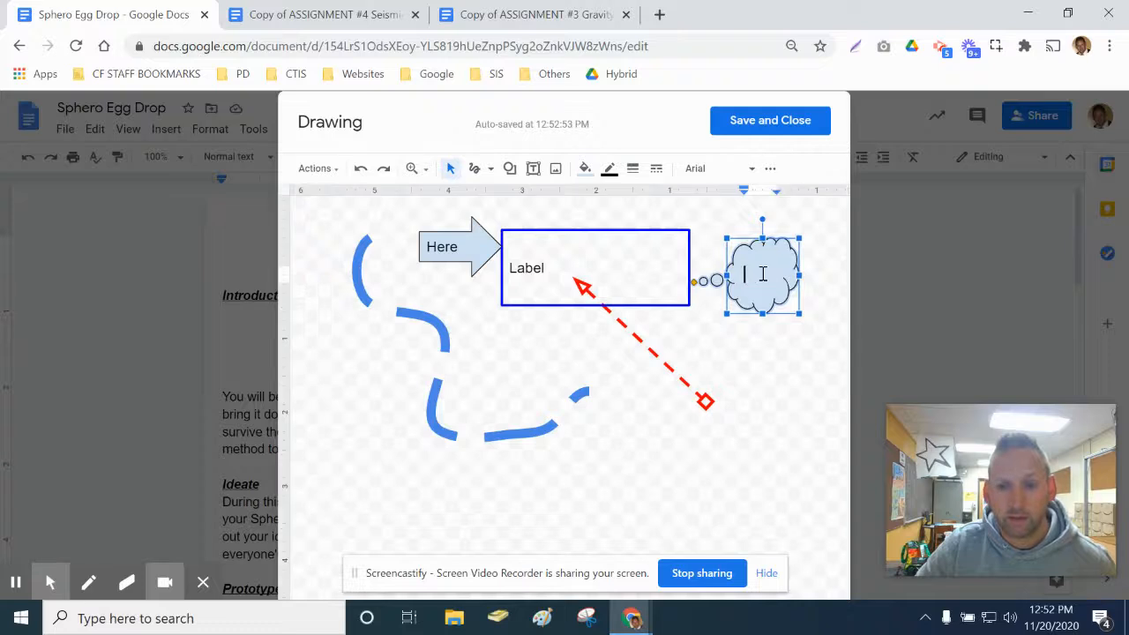
type("C")
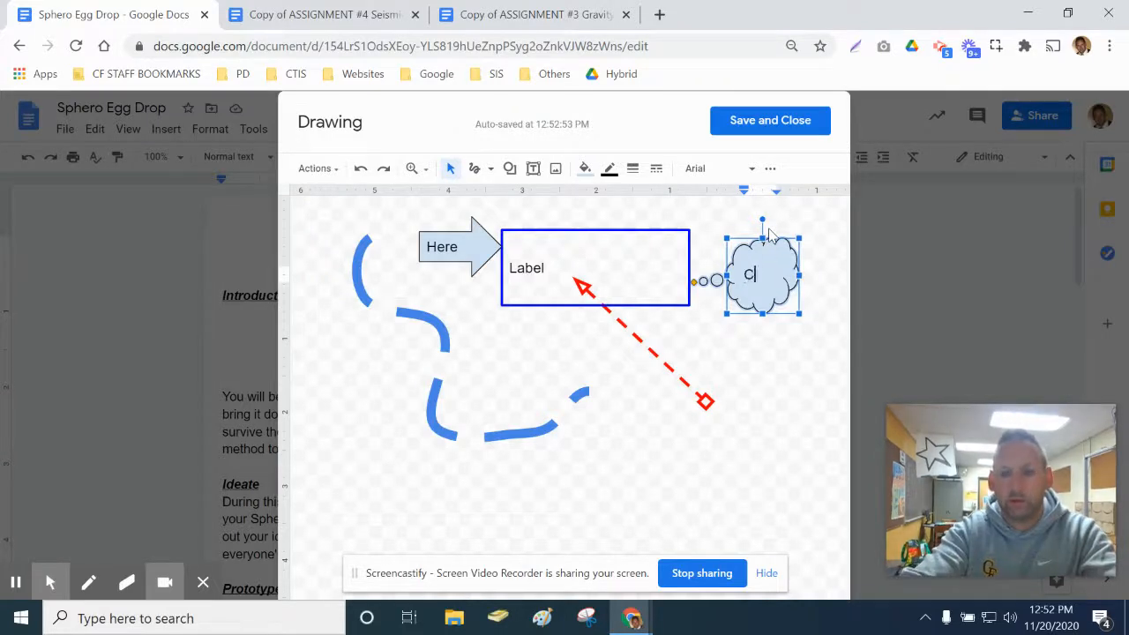
type("loud")
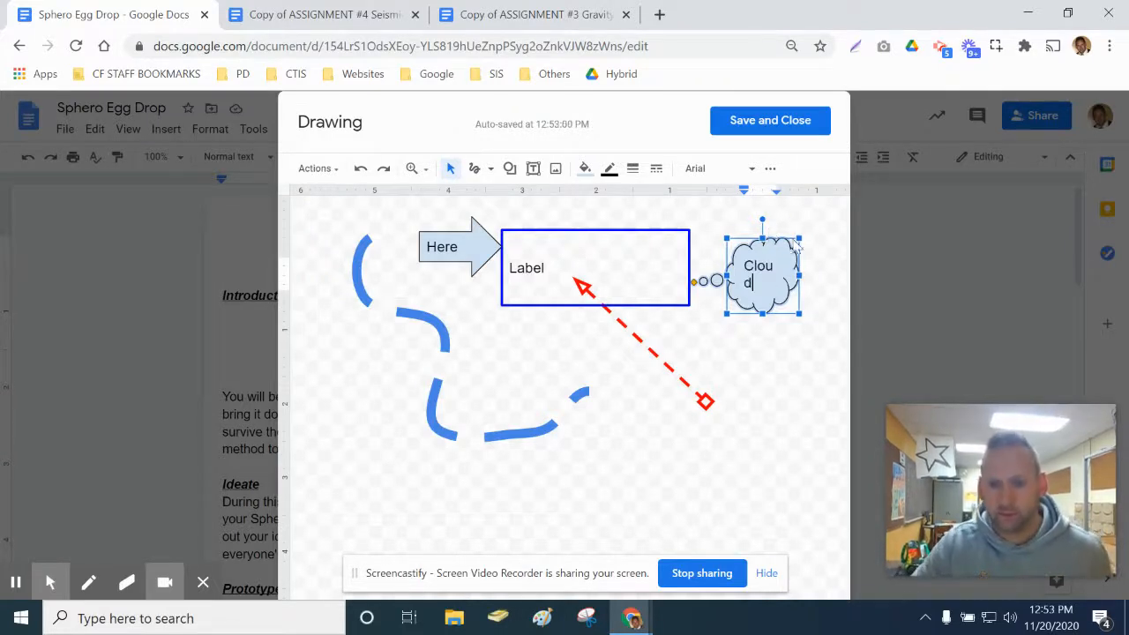
left_click_drag(796, 276, 812, 276)
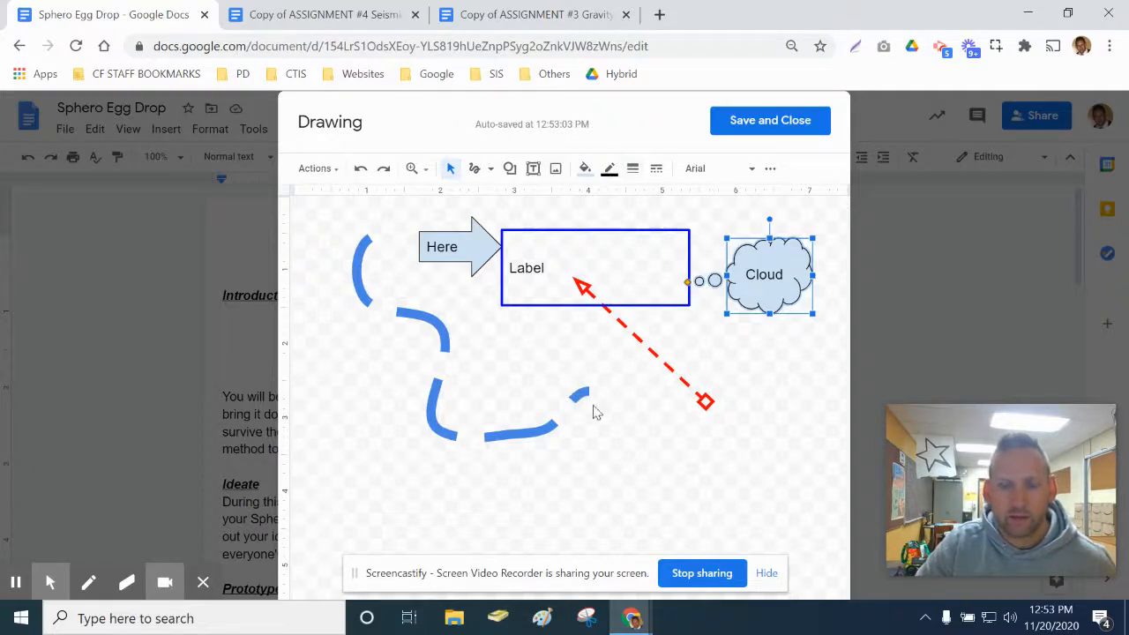
left_click(613, 428)
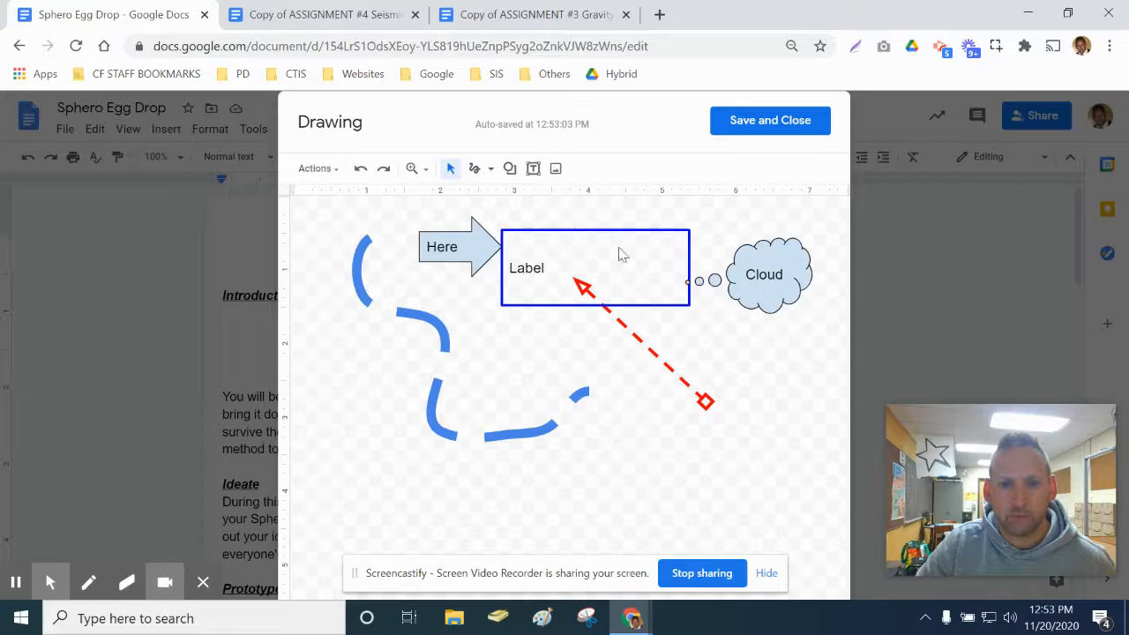
- Add a text box reading "River" over the lower part of the blue scribble
left_click(533, 168)
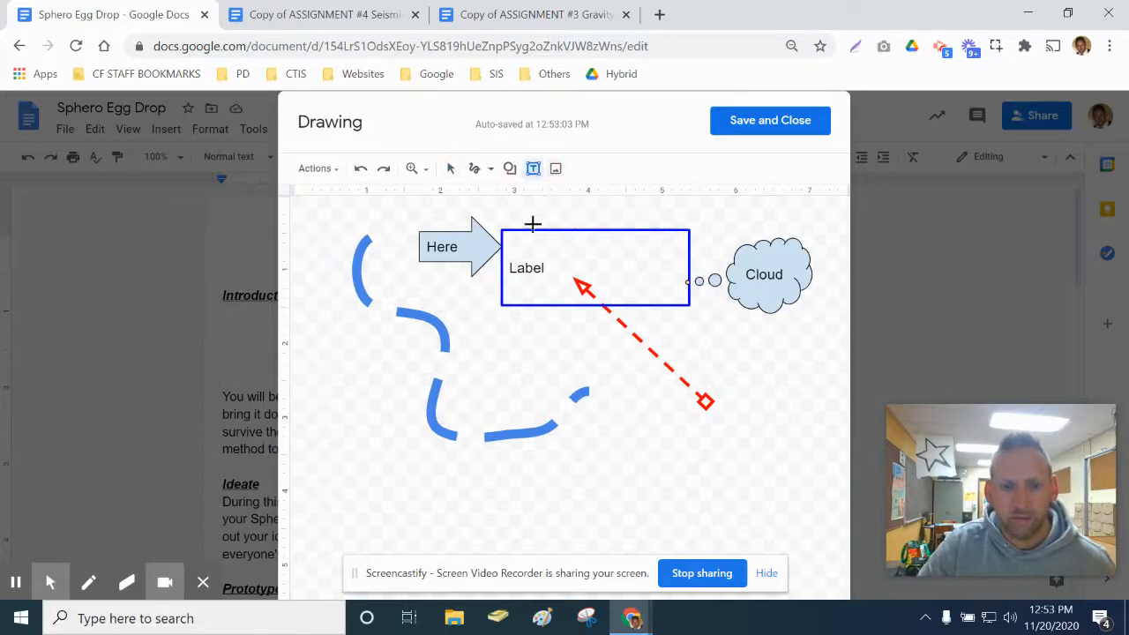
left_click(490, 418)
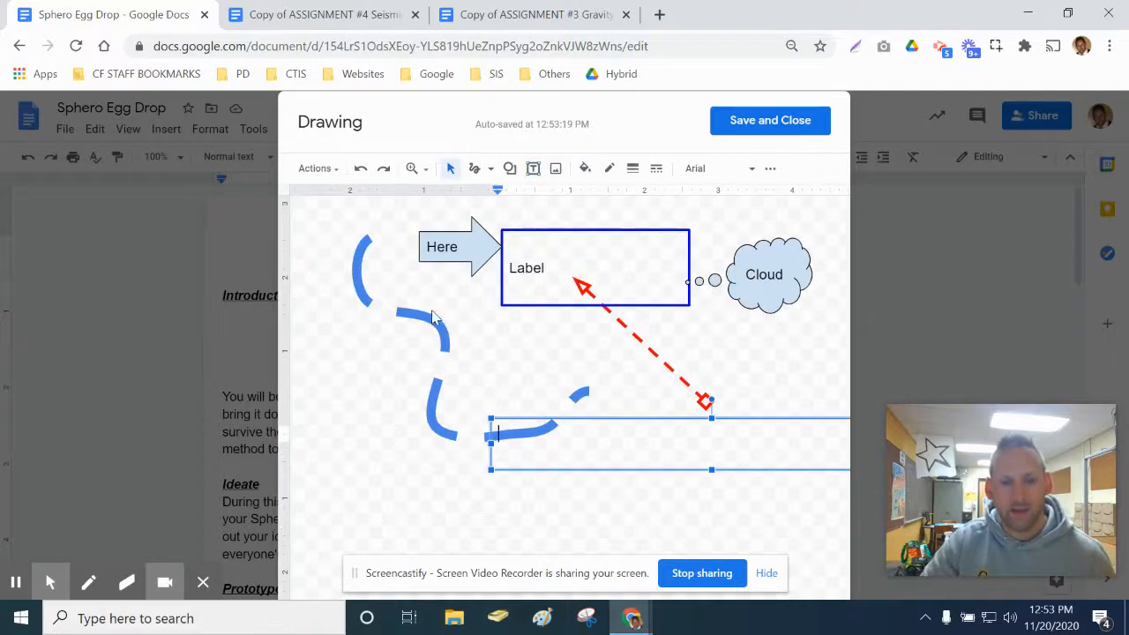
left_click_drag(571, 421, 533, 407)
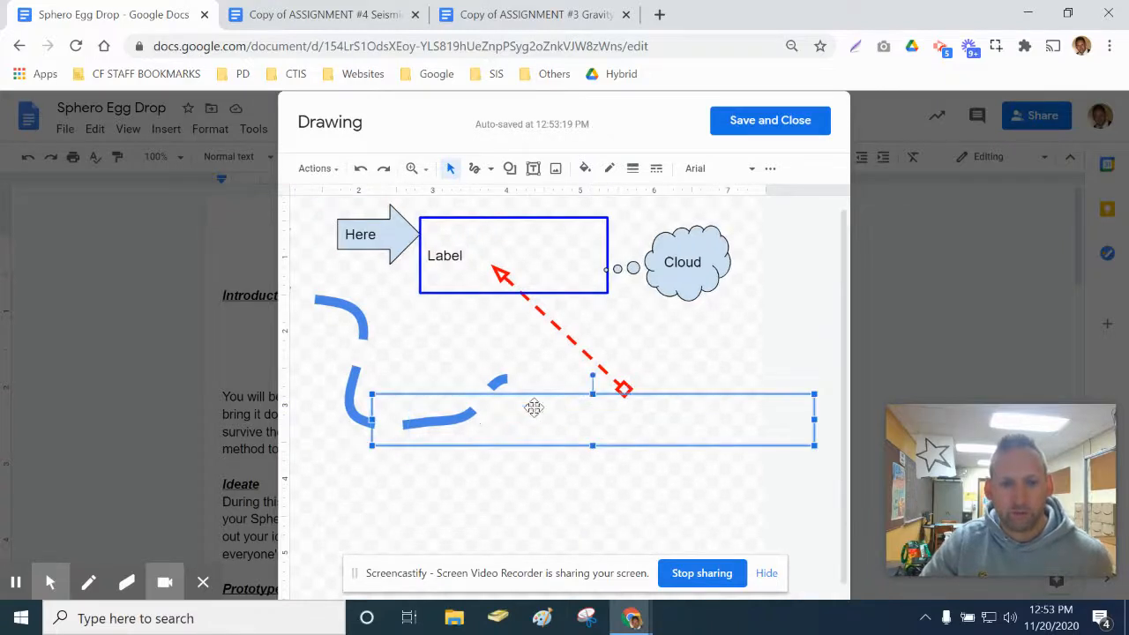
left_click(432, 430)
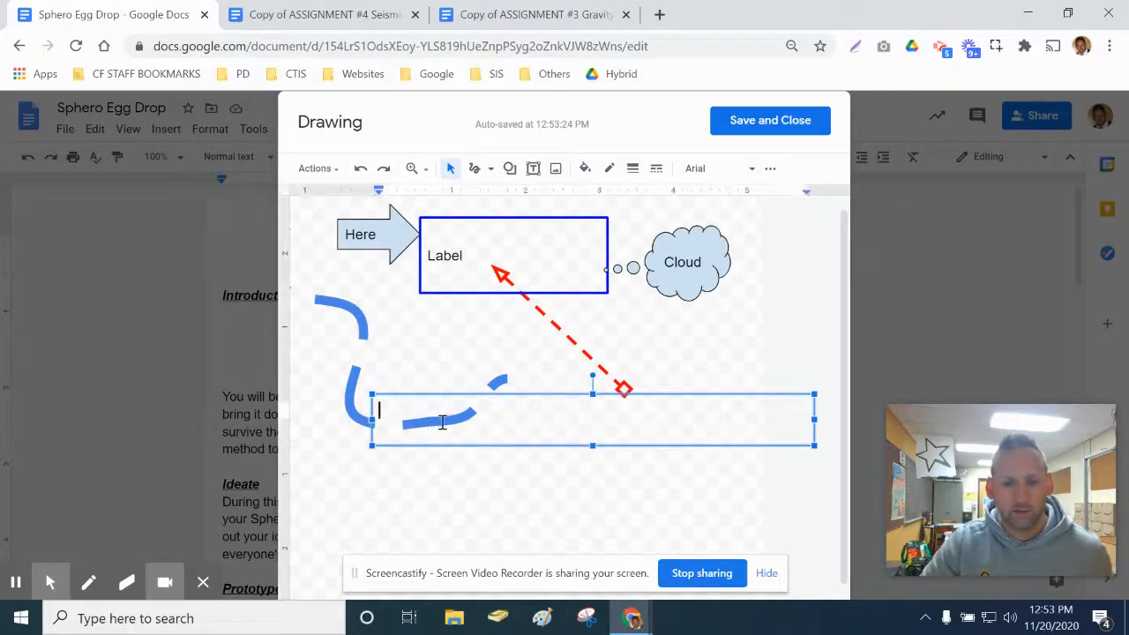
type("River")
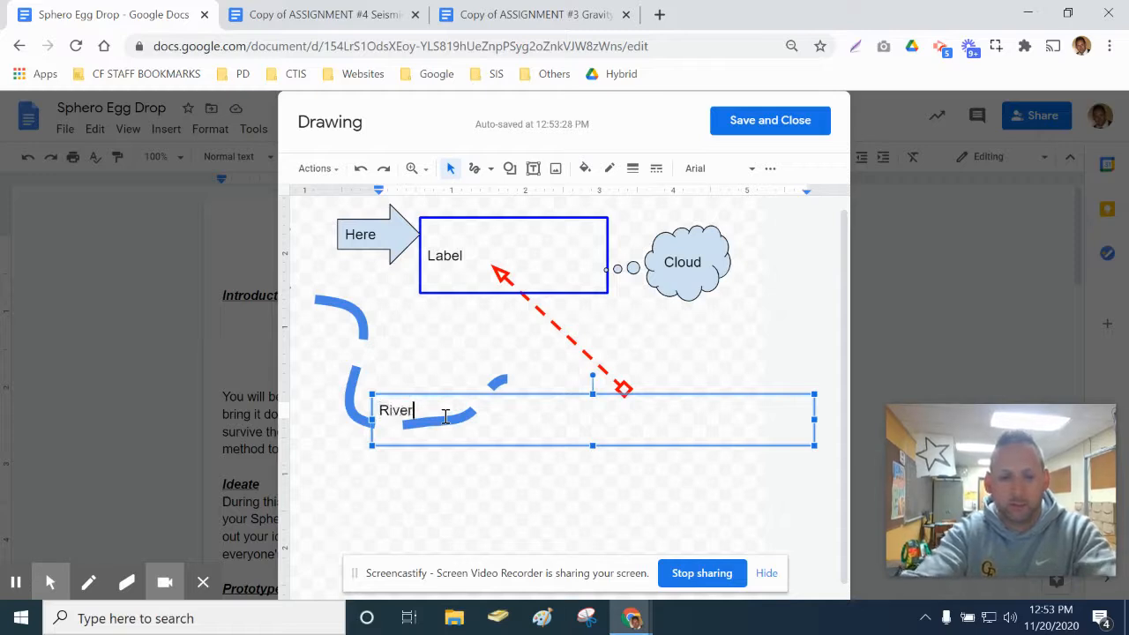
- Narrow the "River" text box to about 0.7 inches wide so its frame fits closely around the word
left_click(478, 492)
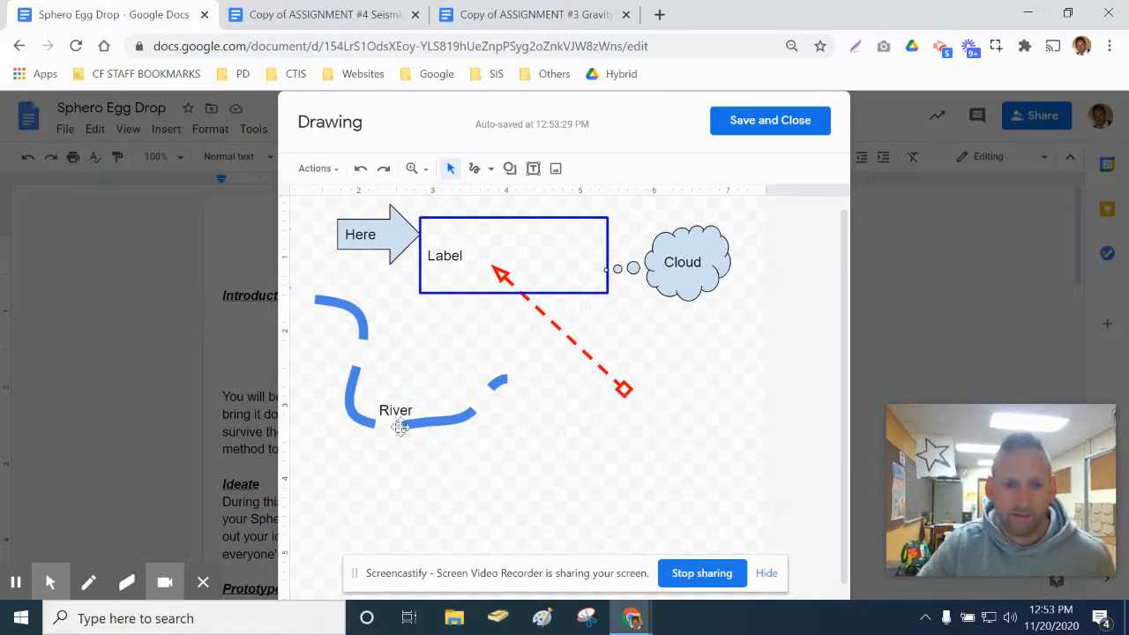
left_click(453, 291)
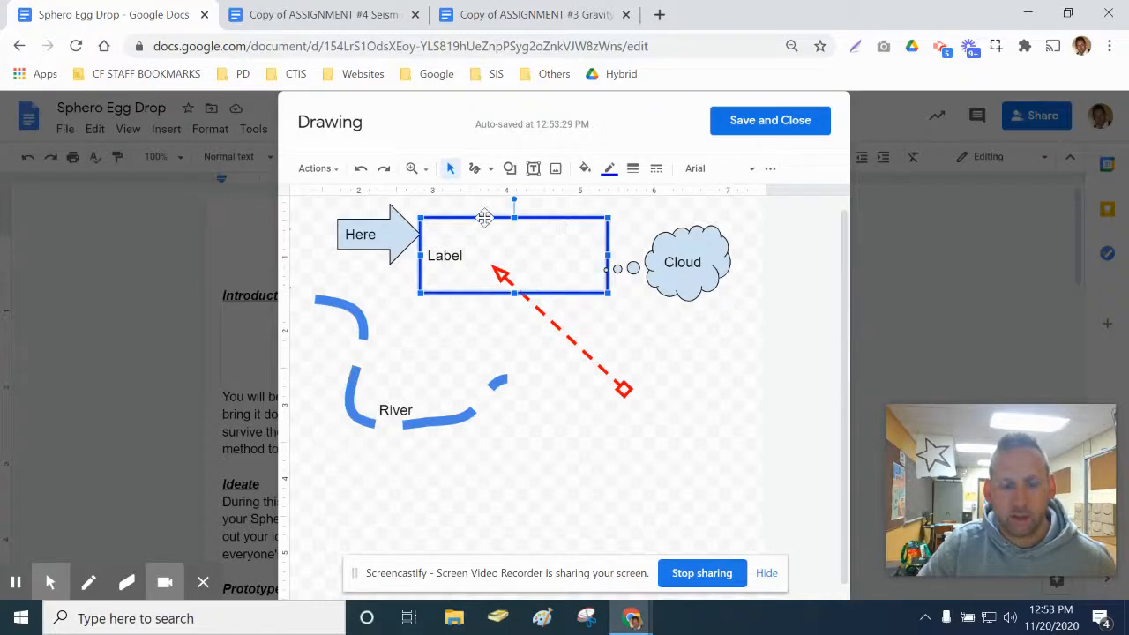
left_click(391, 411)
left_click(394, 410)
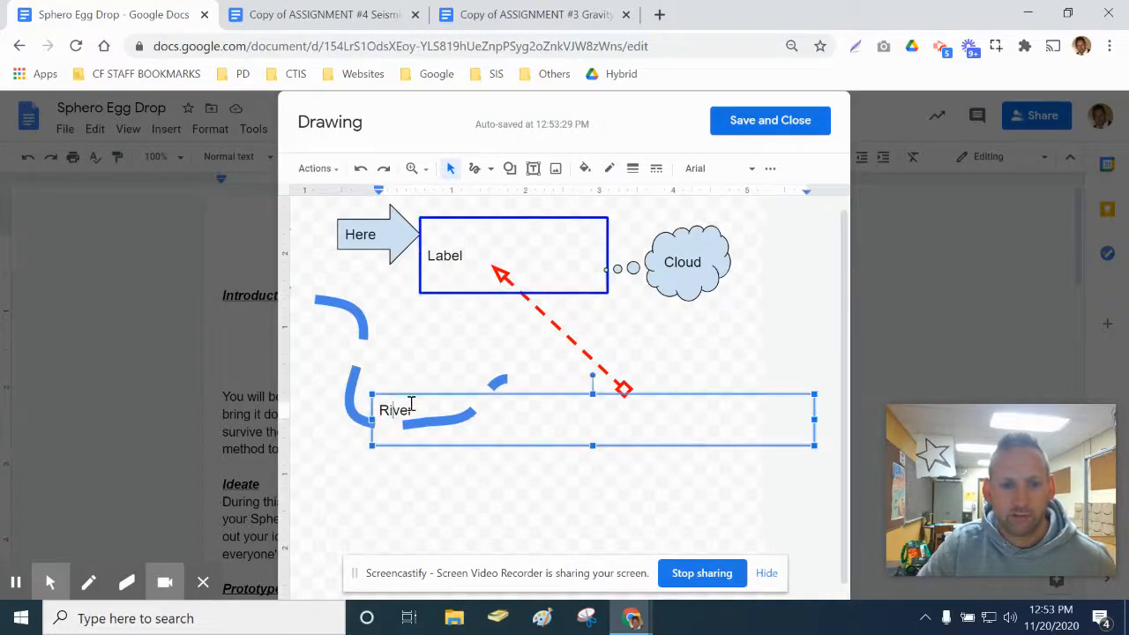
left_click_drag(815, 419, 426, 436)
left_click(427, 480)
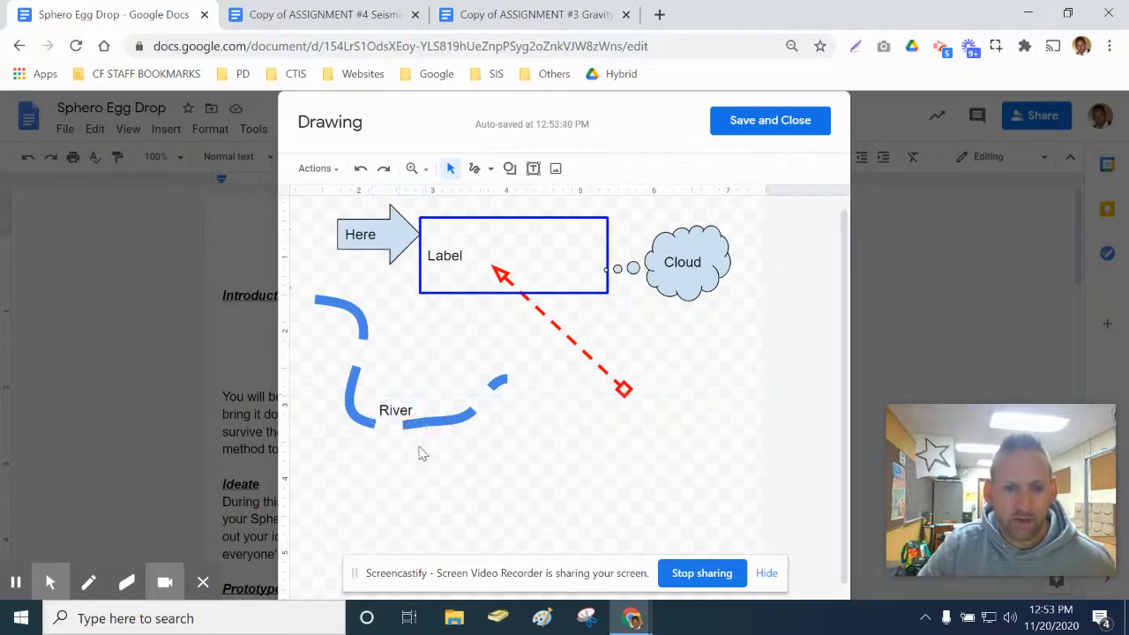
- Rotate the "River" text box so it slopes upward and move it into the gap near the right end of the blue scribble
left_click(401, 414)
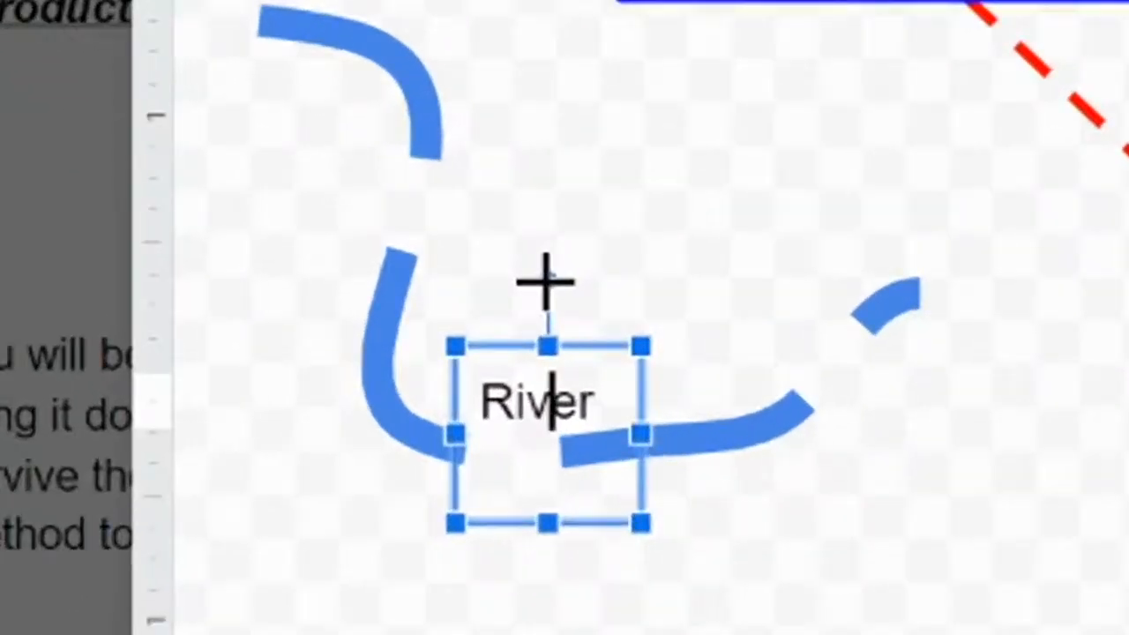
left_click_drag(545, 282, 670, 433)
left_click_drag(554, 335, 398, 284)
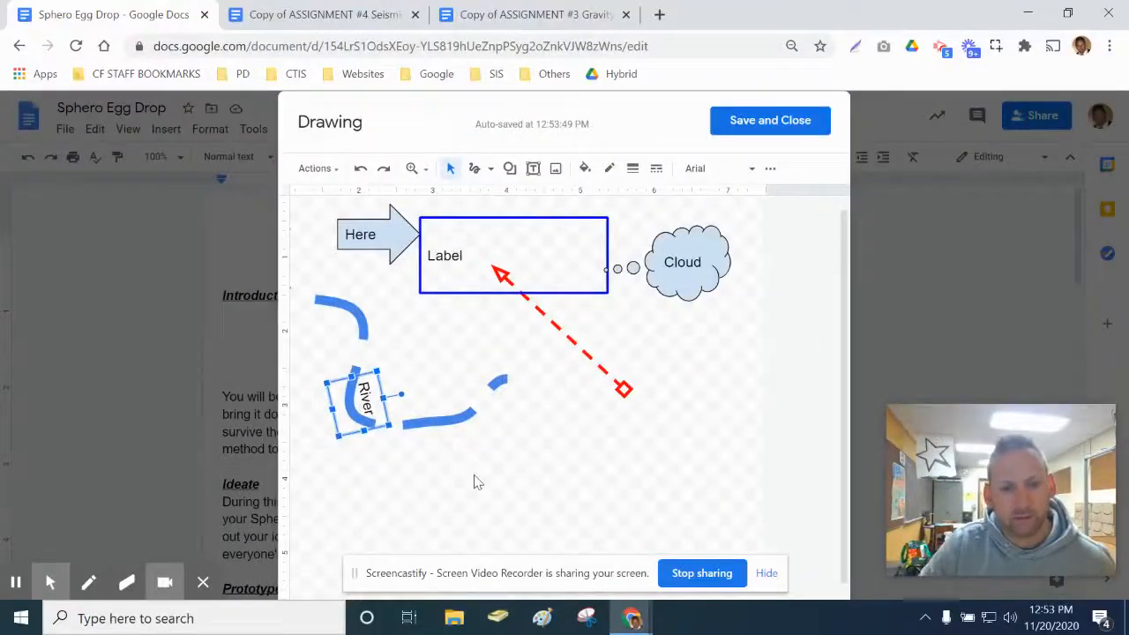
left_click_drag(402, 394, 481, 386)
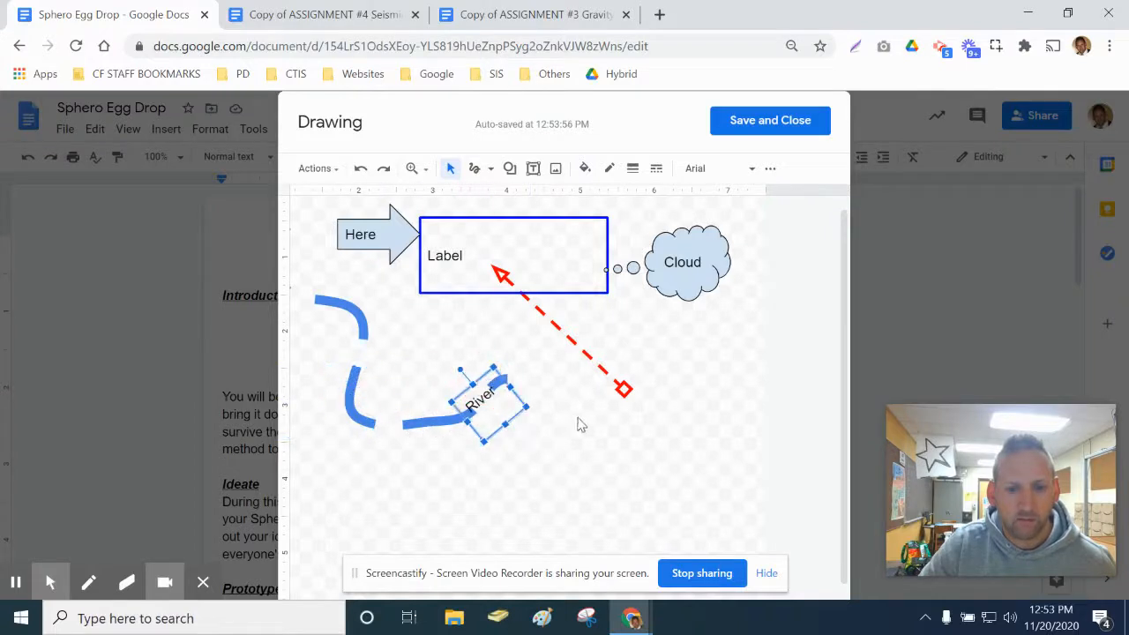
left_click(489, 175)
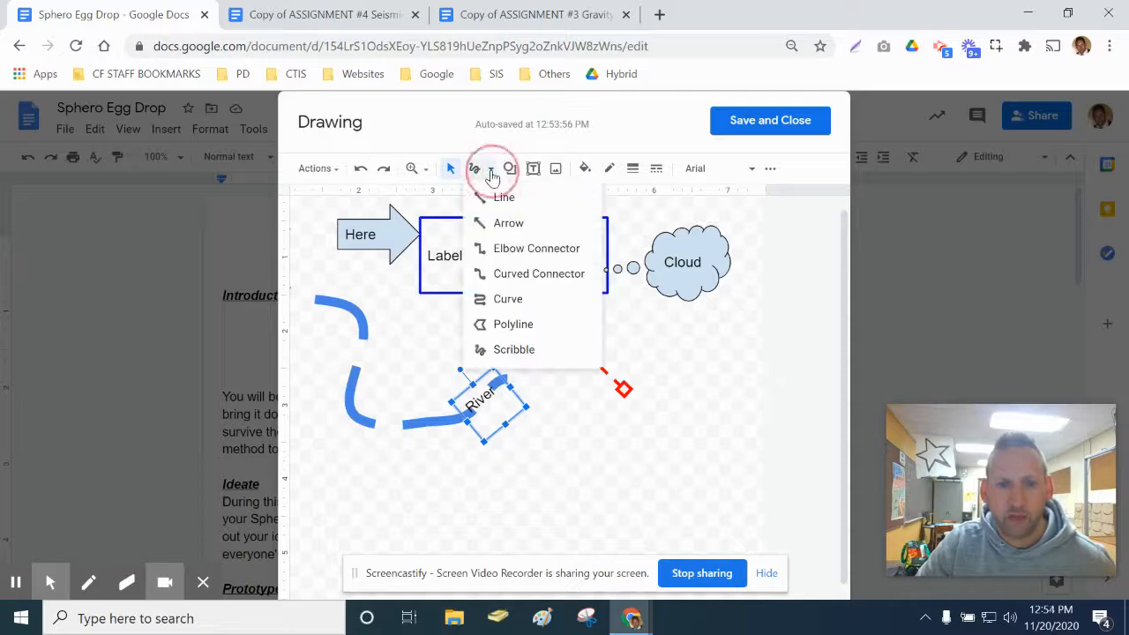
left_click(510, 171)
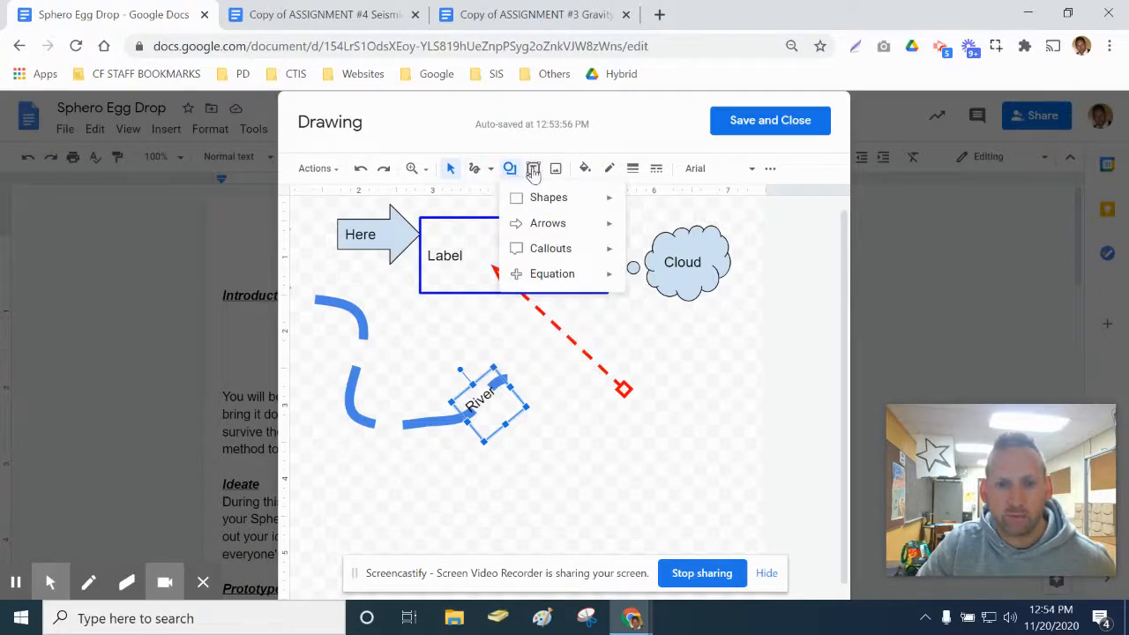
left_click(533, 170)
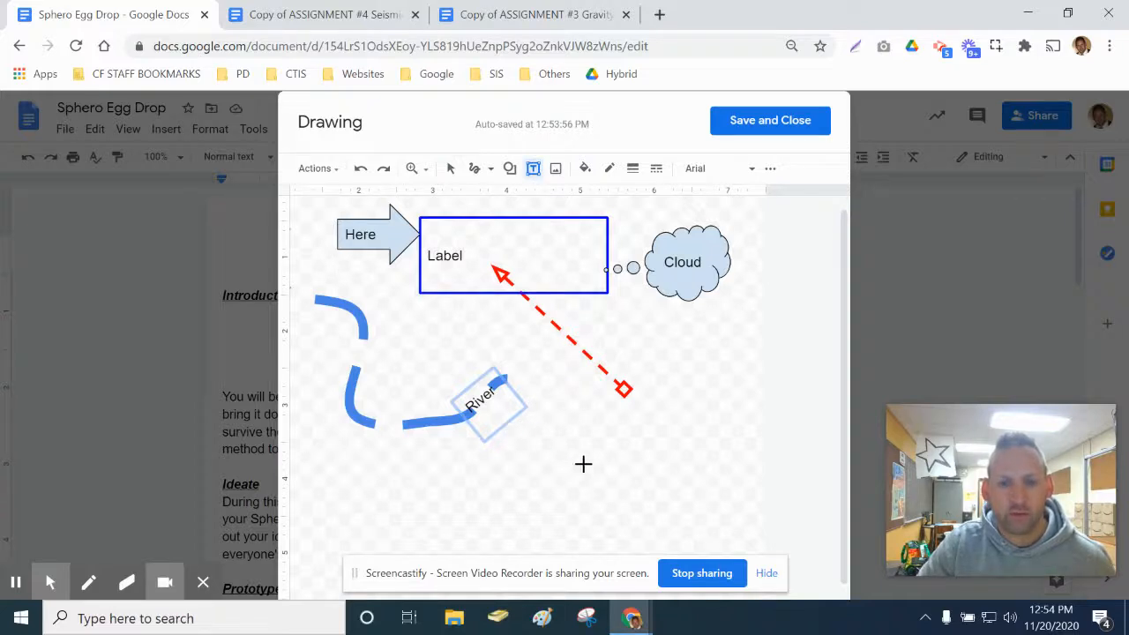
left_click_drag(583, 463, 805, 515)
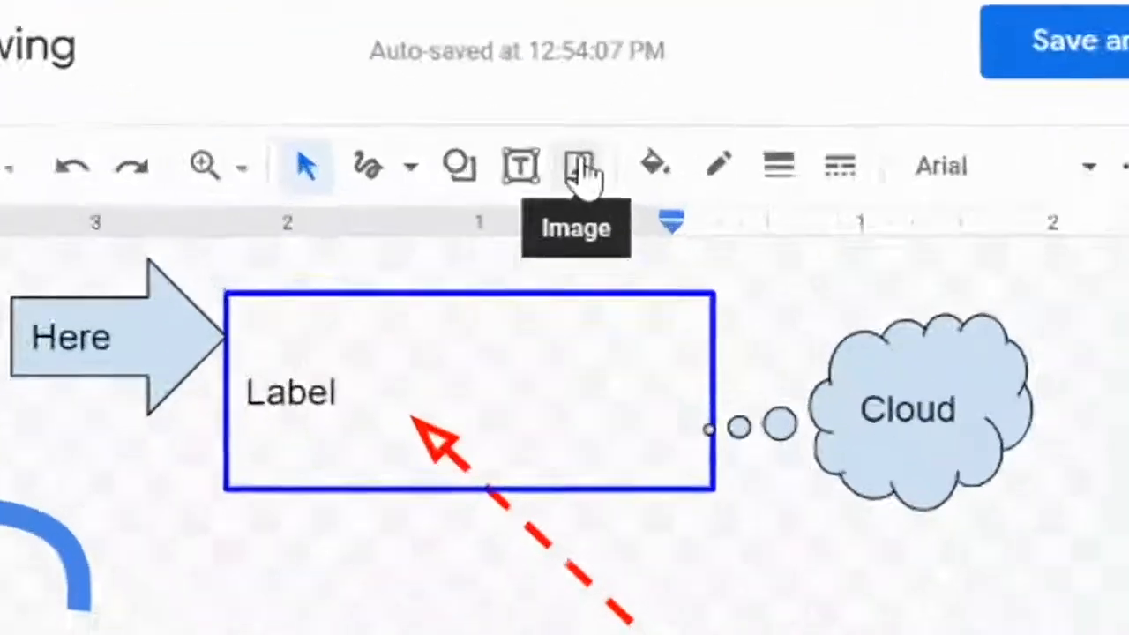
- Search Google for "mountain range" images to insert into the drawing
left_click(556, 170)
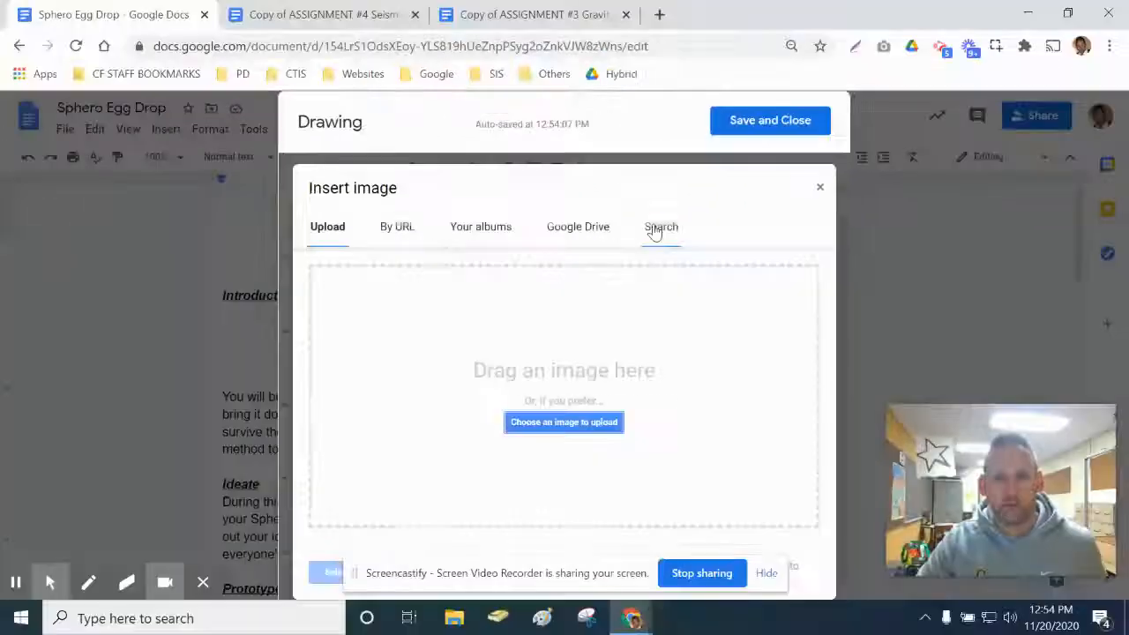
left_click(952, 375)
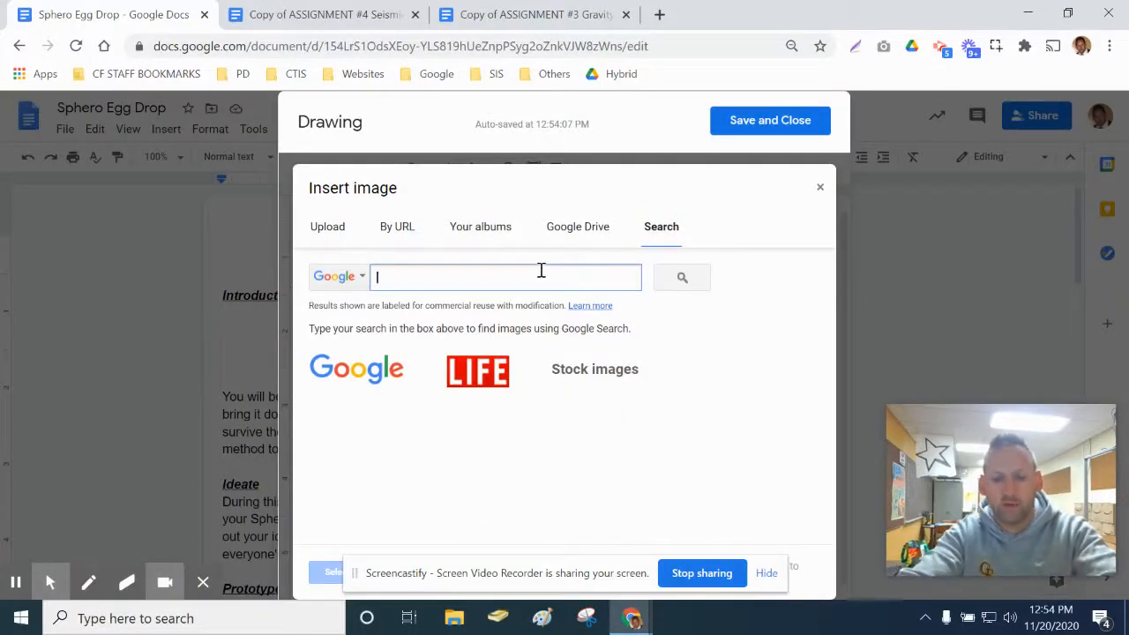
type("moun")
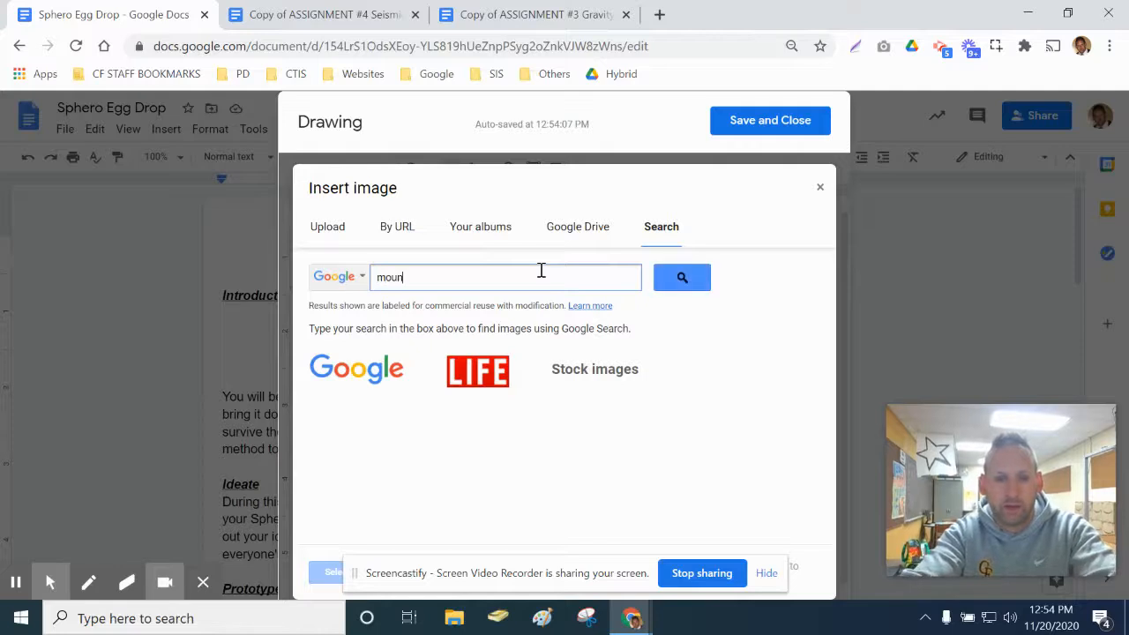
type("tain range")
key("Return")
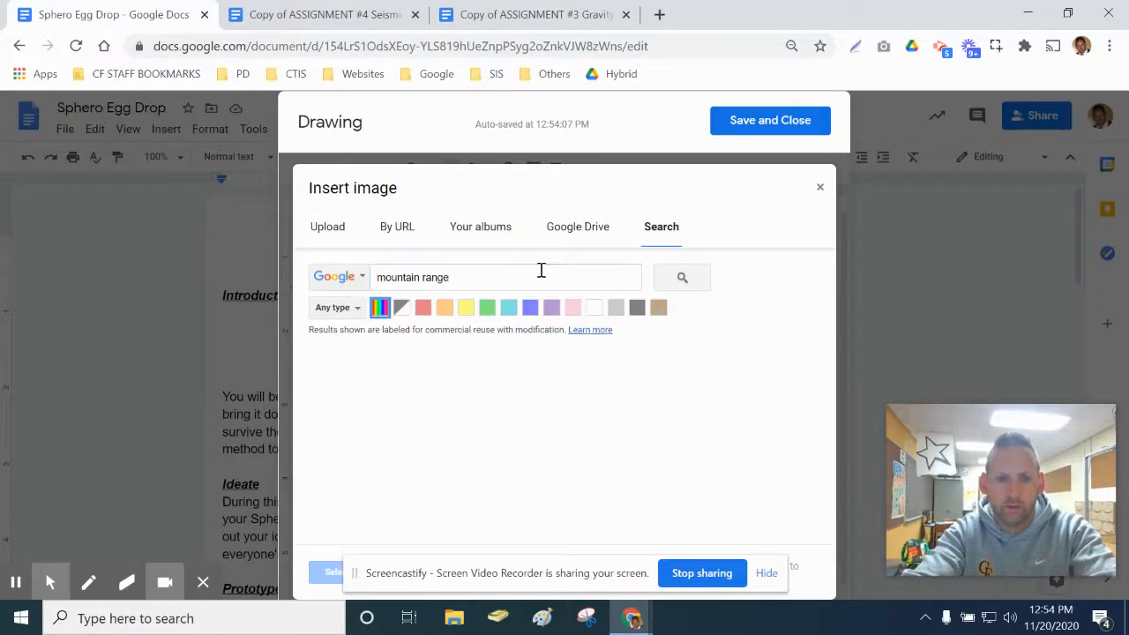
scroll(529, 405, "down", 5)
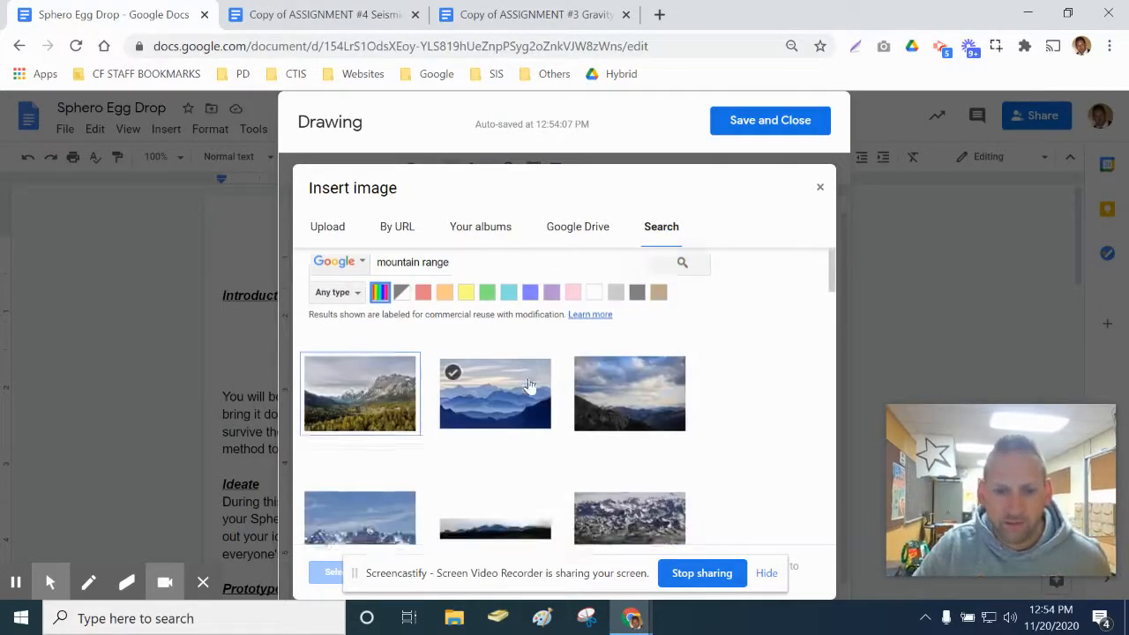
scroll(541, 434, "up", 6)
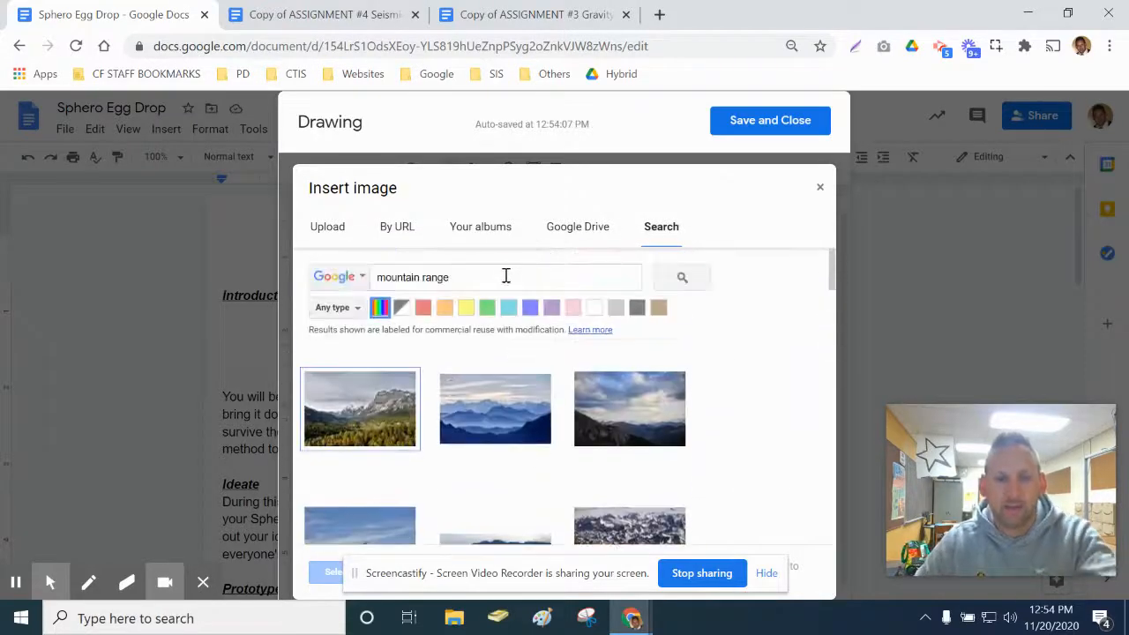
- Limit the image results to clip art and insert the snow-capped mountains picture with a blue sky and green foreground
left_click(515, 279)
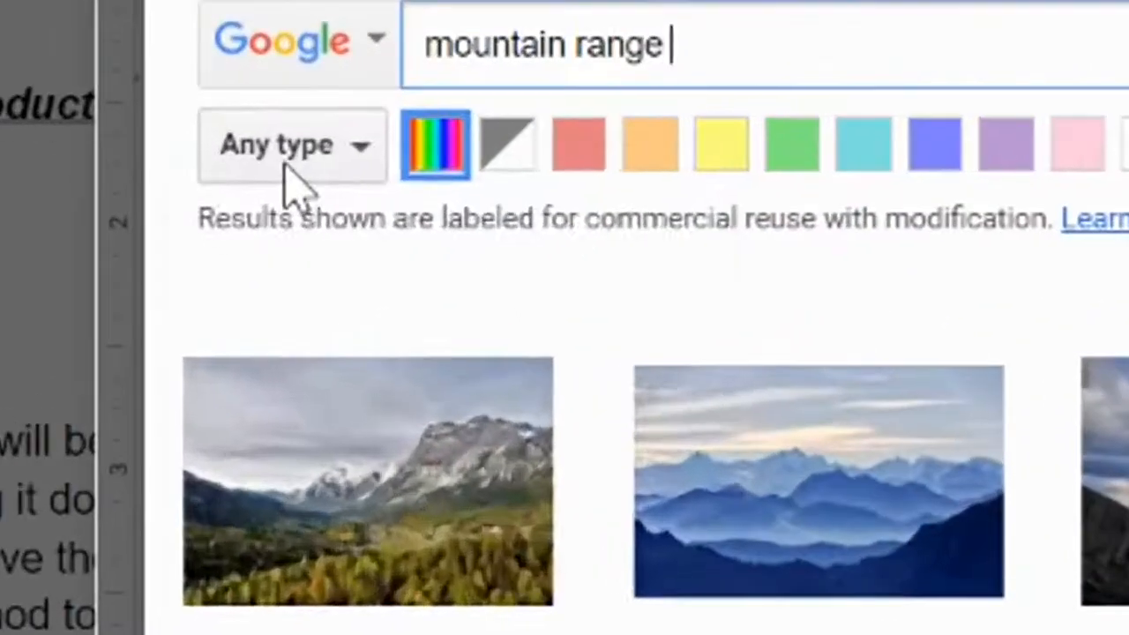
left_click(340, 309)
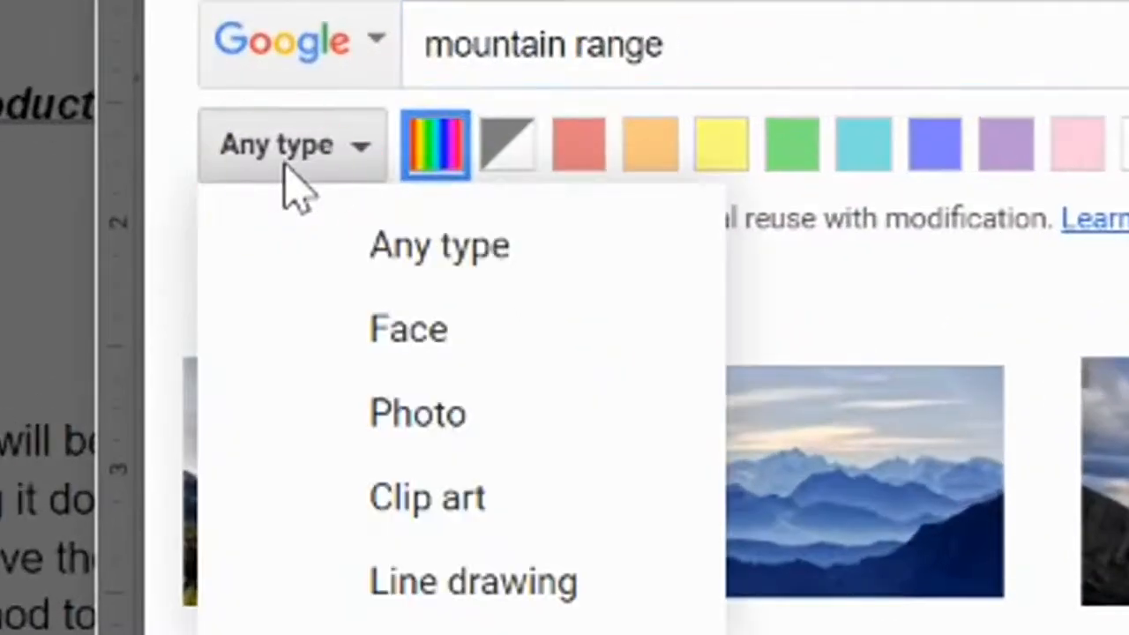
left_click(412, 504)
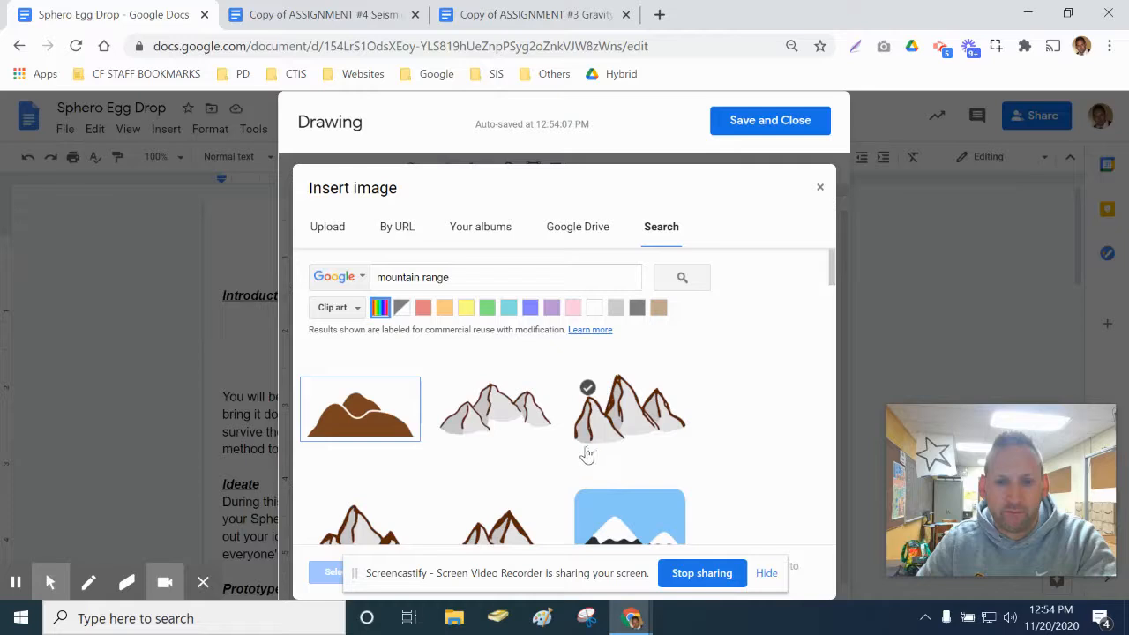
scroll(975, 538, "down", 1)
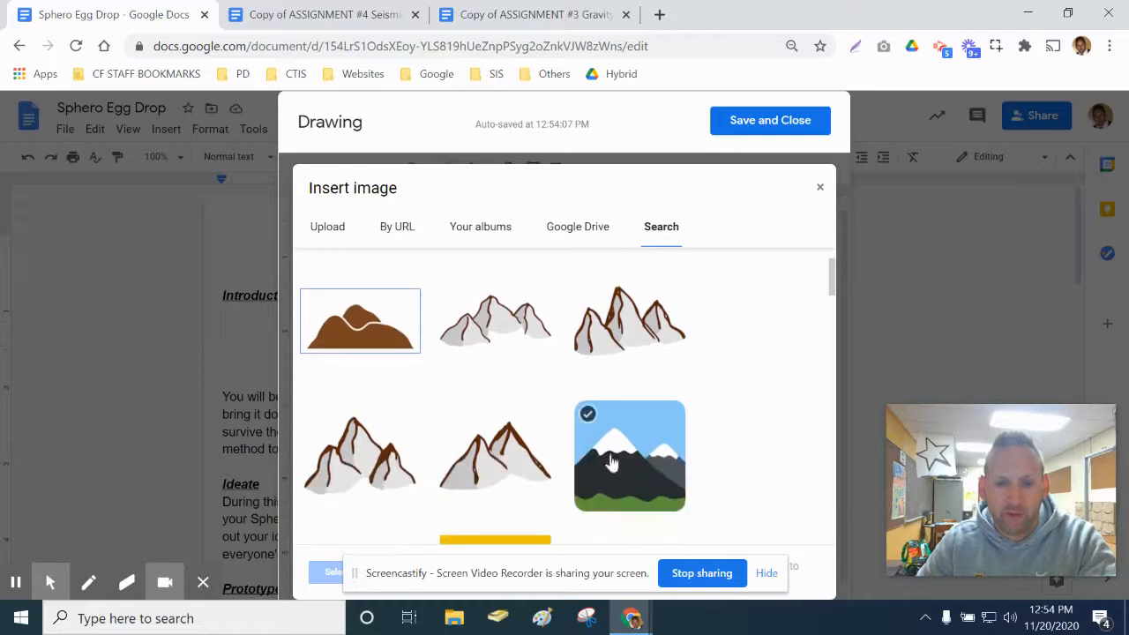
left_click(610, 463)
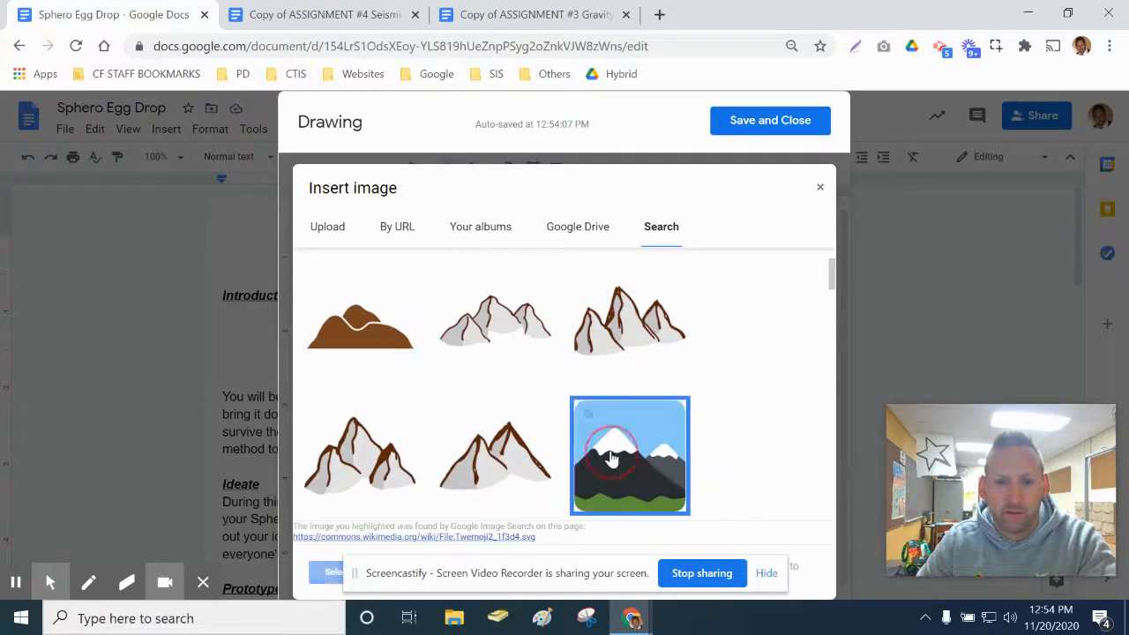
left_click(766, 573)
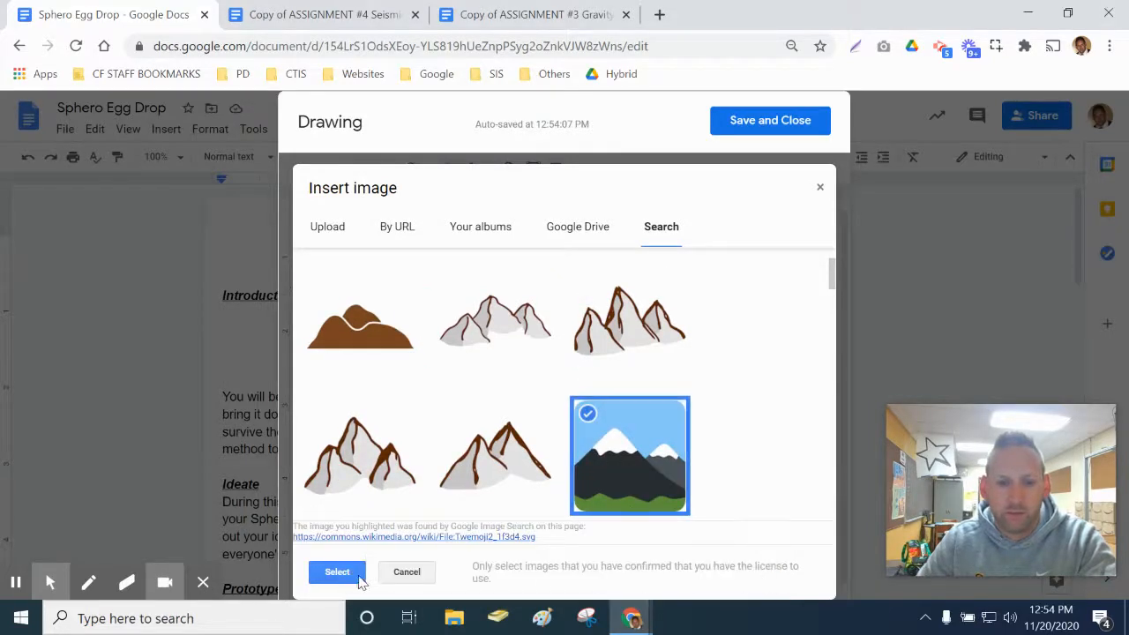
left_click(357, 576)
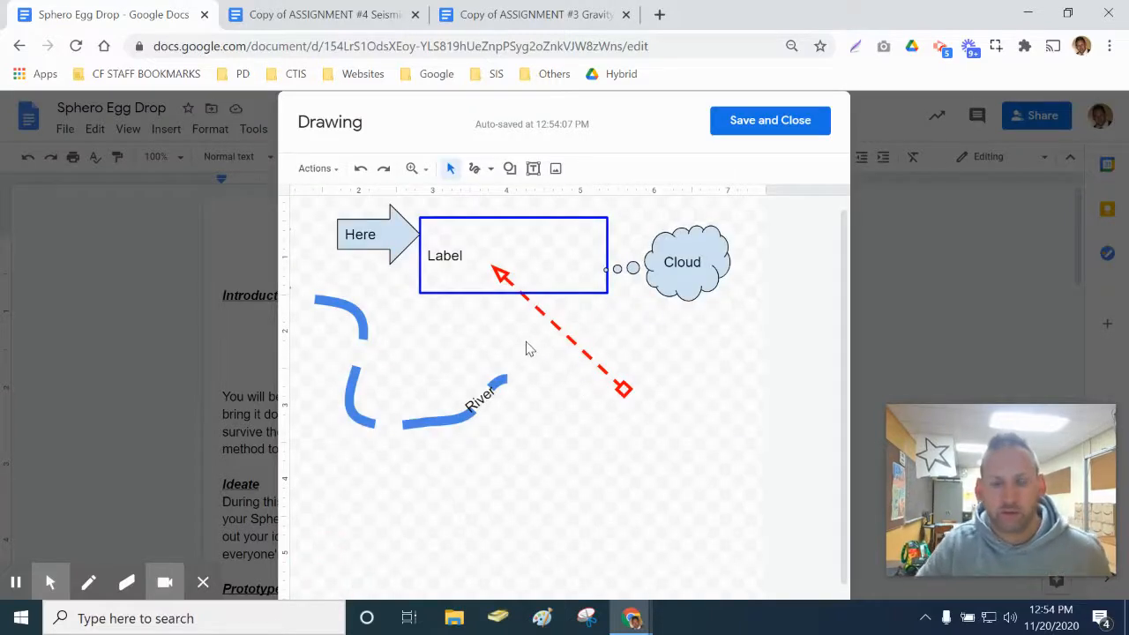
- Place the mountain picture, about 3.75 inches square, over the middle of the drawing between the block arrow and the cloud
left_click_drag(311, 473, 608, 316)
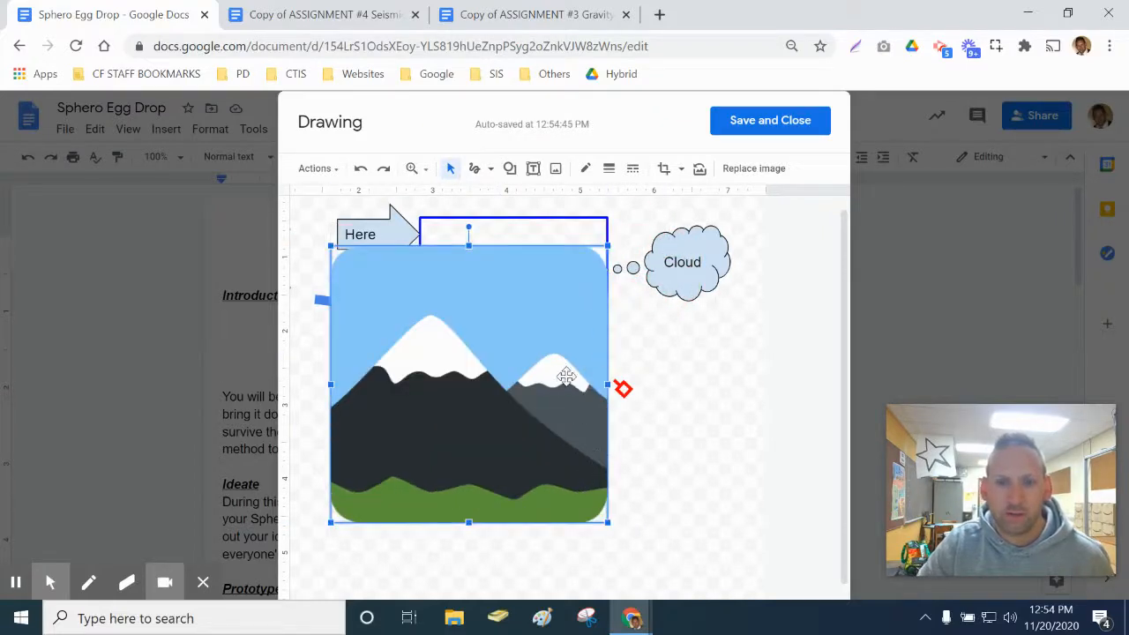
left_click_drag(527, 306, 604, 307)
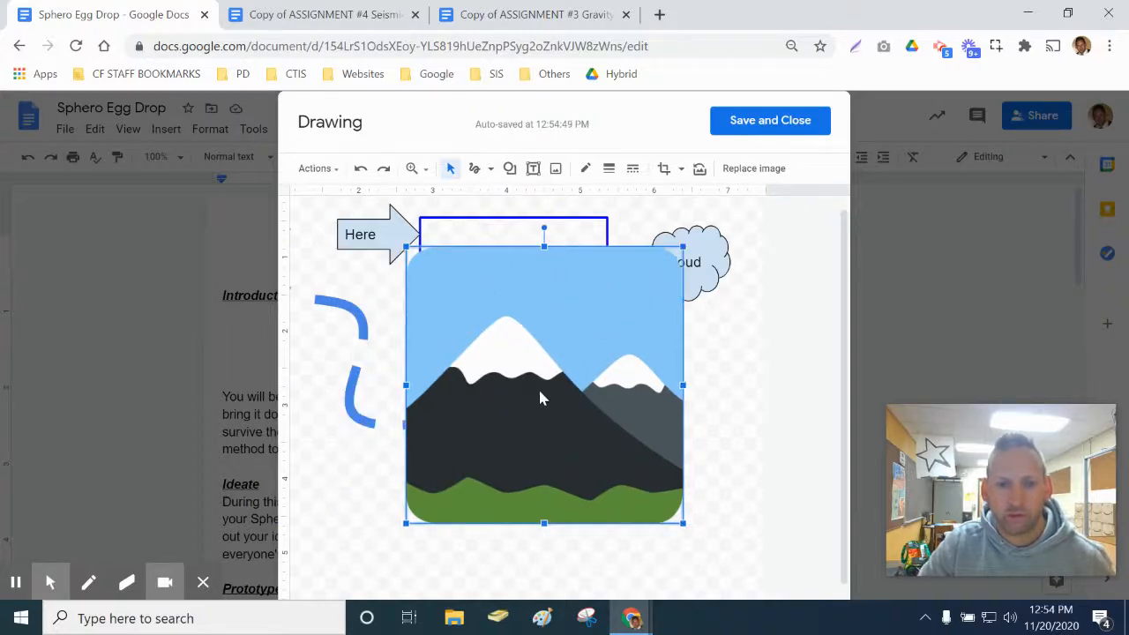
mouse_move(541, 399)
left_mouse_down()
mouse_move(462, 403)
mouse_move(441, 373)
mouse_move(442, 383)
mouse_move(527, 388)
left_mouse_up()
- Send the mountain picture to the back behind all other objects and reposition it beneath the red arrow and the cloud
left_click(330, 177)
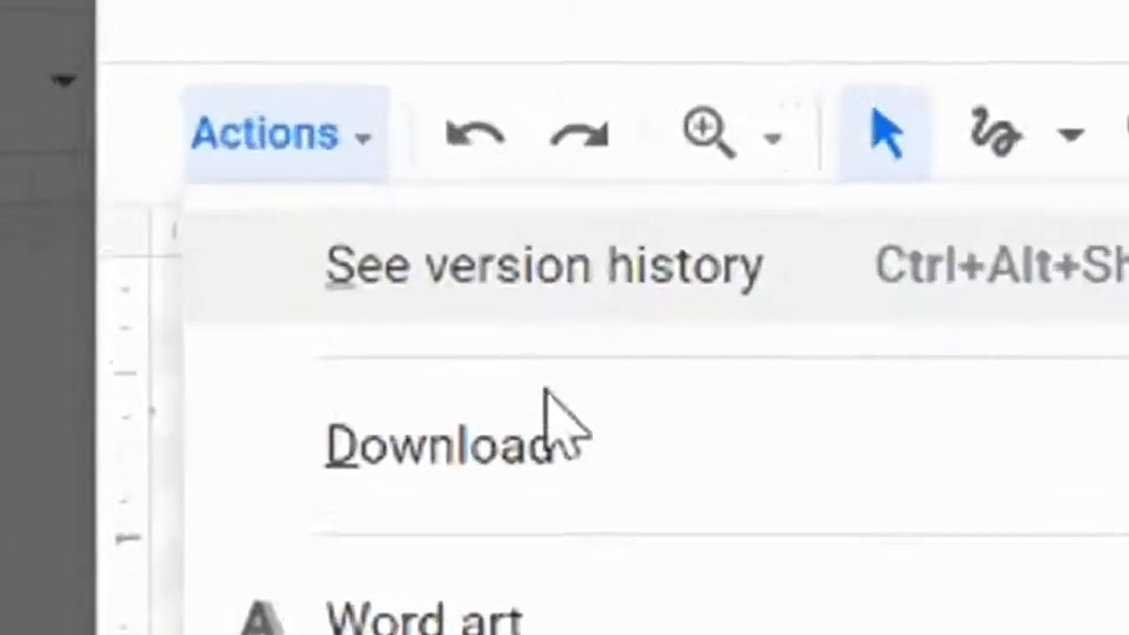
scroll(414, 336, "down", 3)
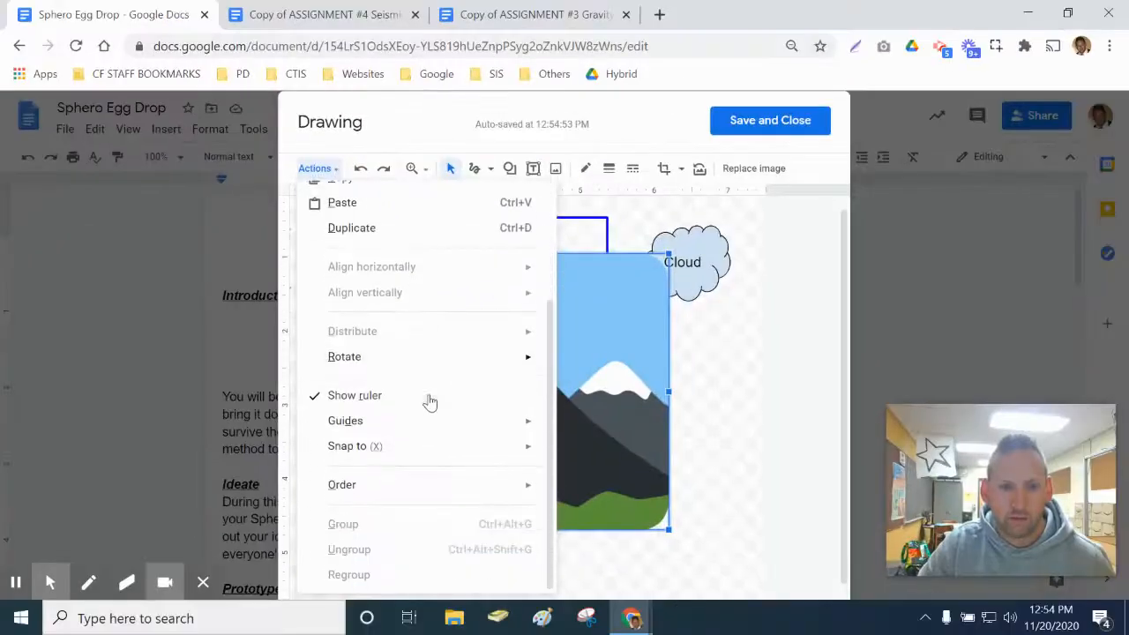
mouse_move(436, 485)
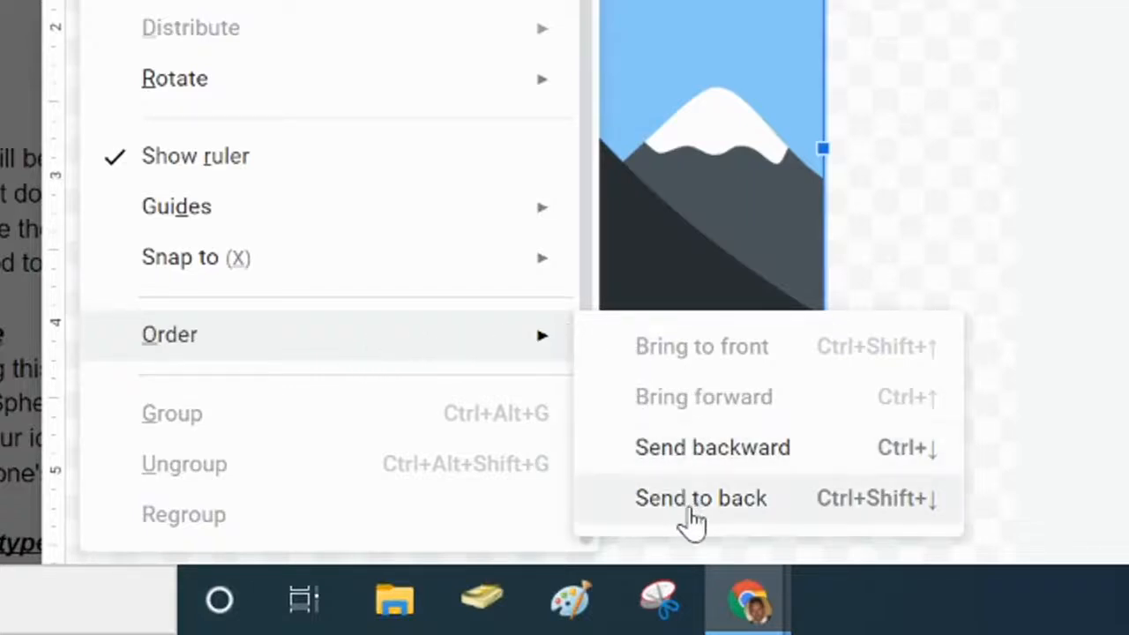
left_click(711, 504)
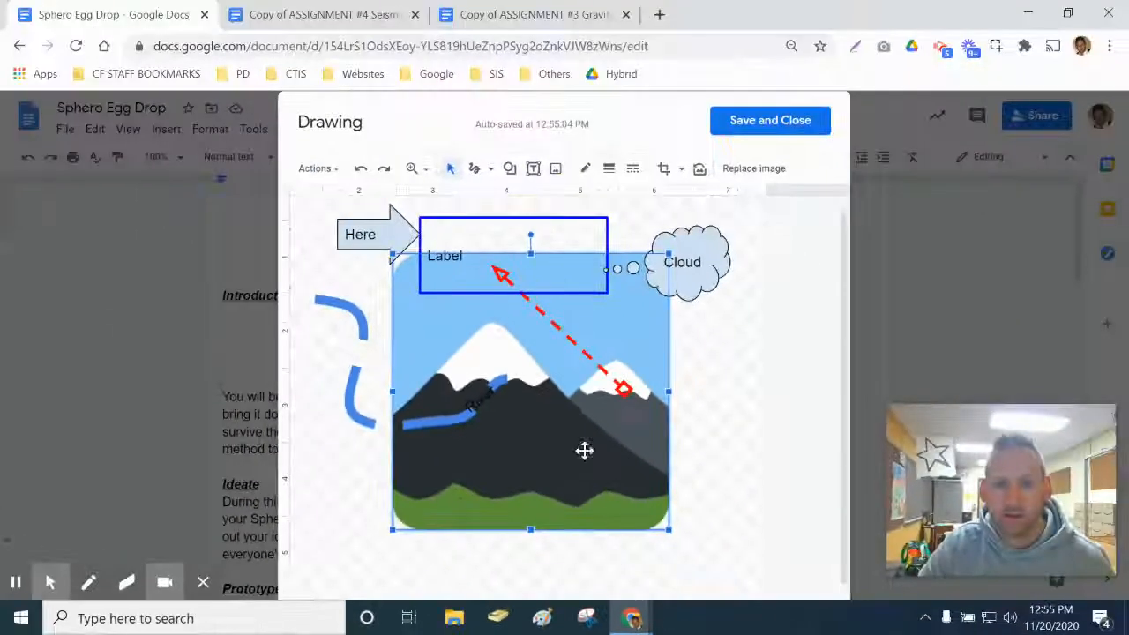
left_click_drag(568, 375, 556, 363)
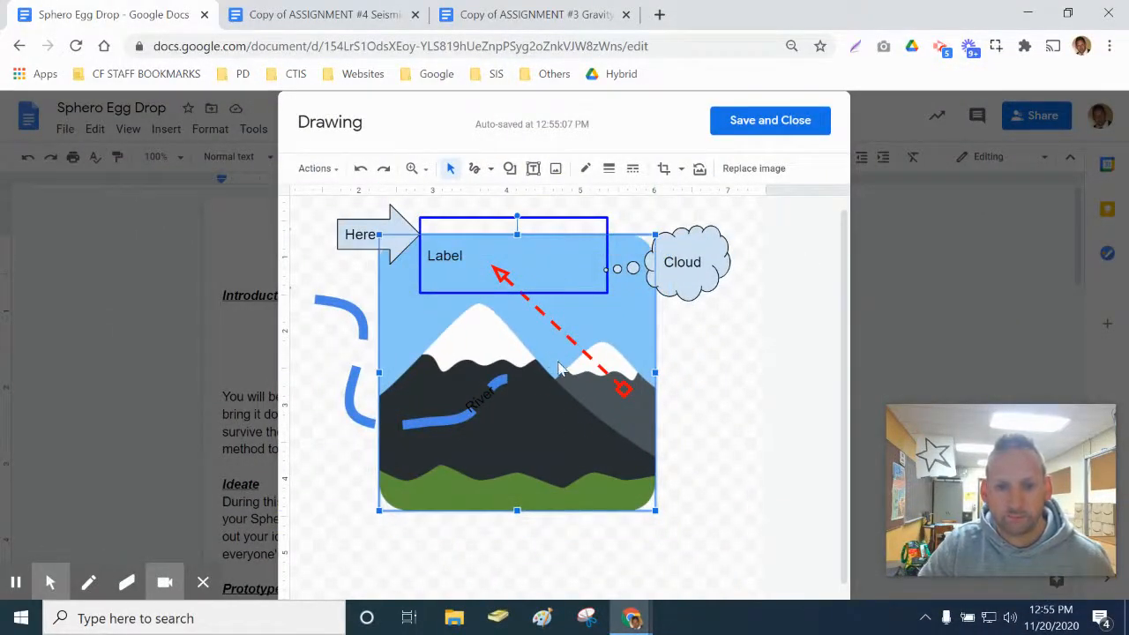
left_click_drag(594, 417, 611, 441)
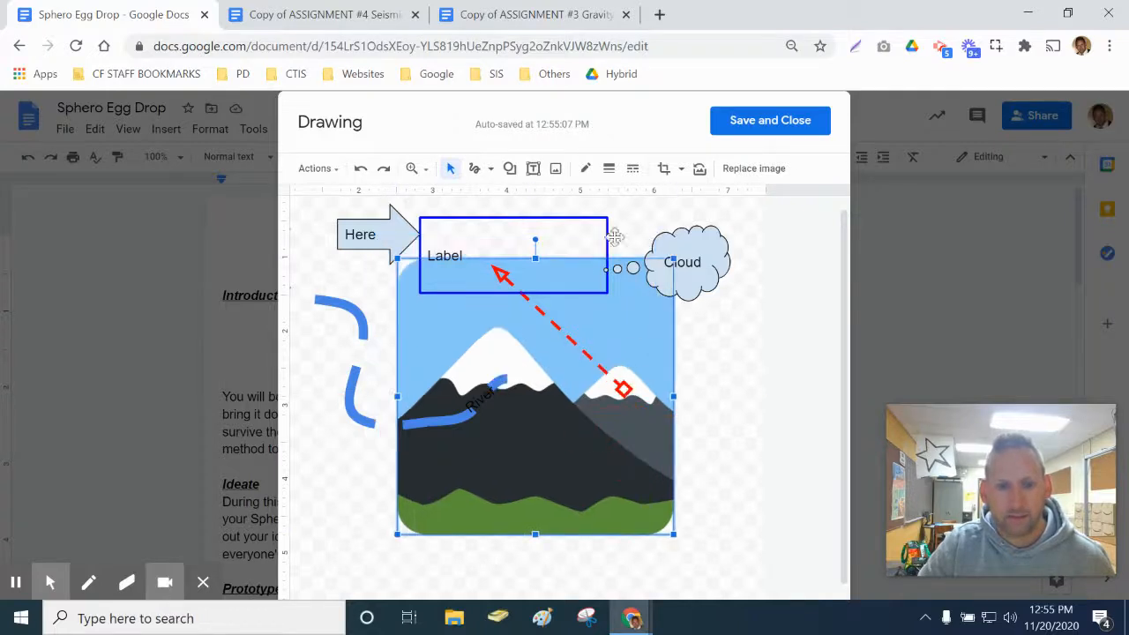
- Add word art reading "Mountain" and place it across the middle of the mountain picture
scroll(539, 494, "up", 2)
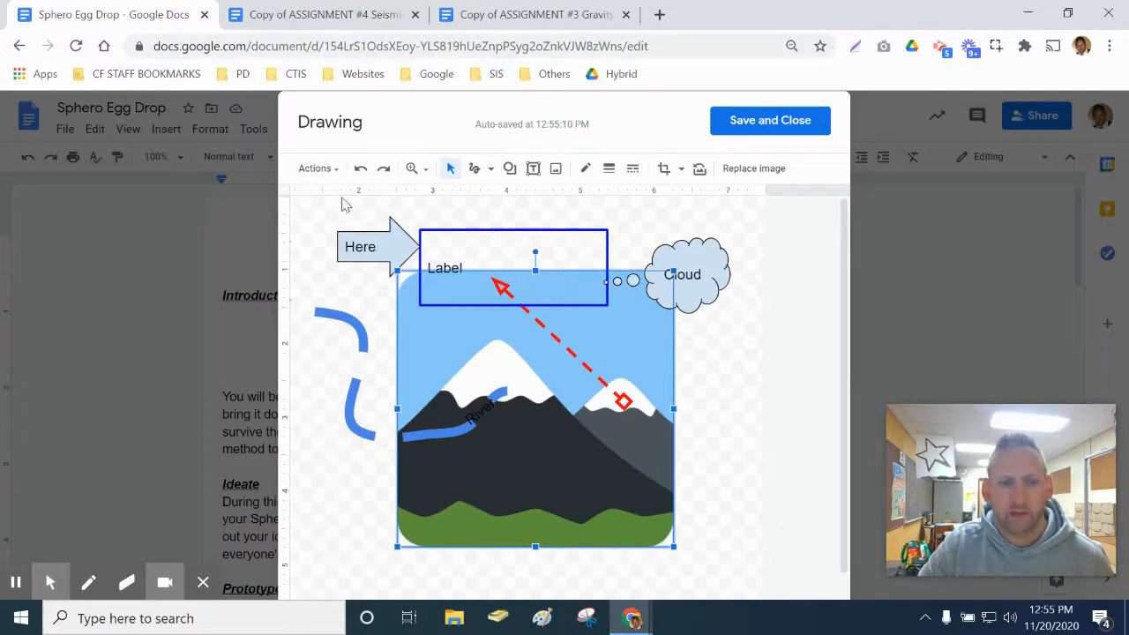
left_click(318, 168)
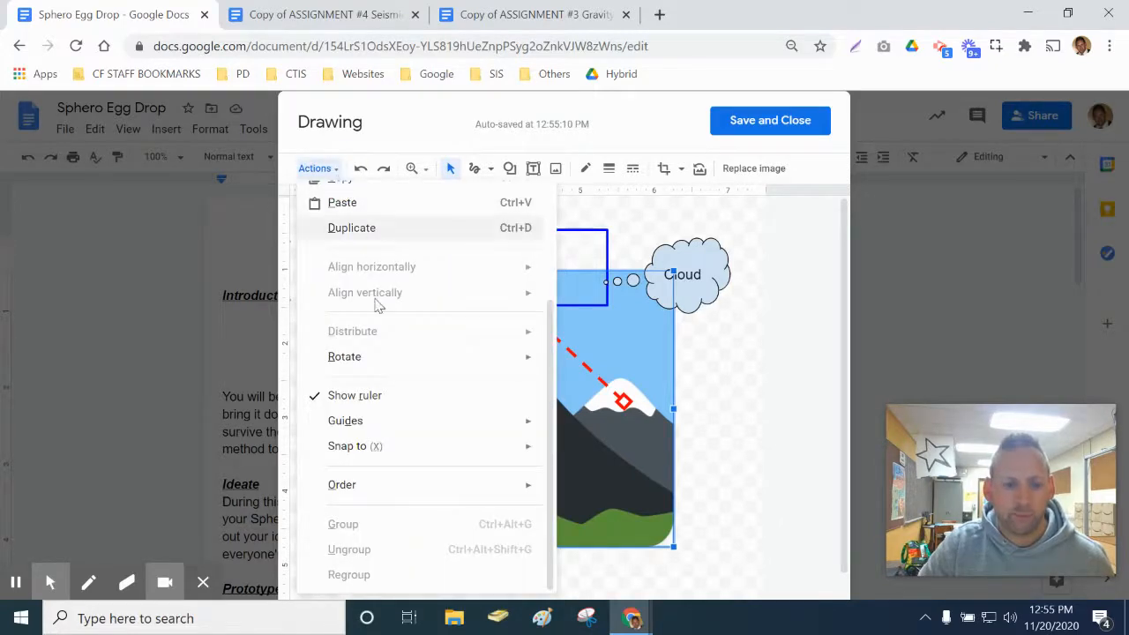
scroll(401, 397, "up", 3)
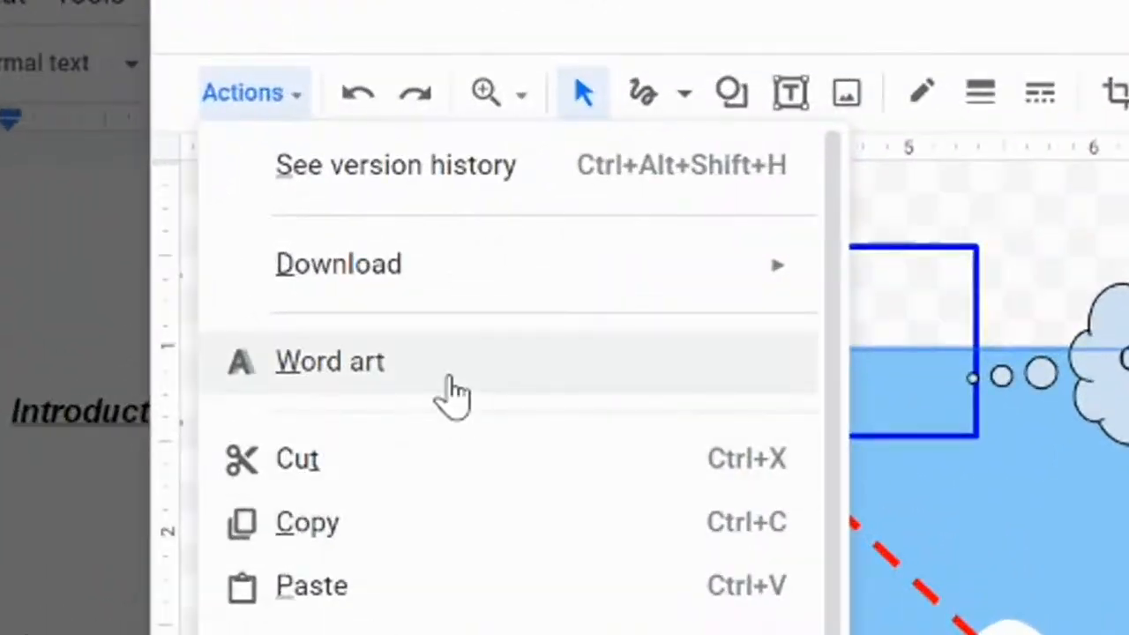
left_click(430, 348)
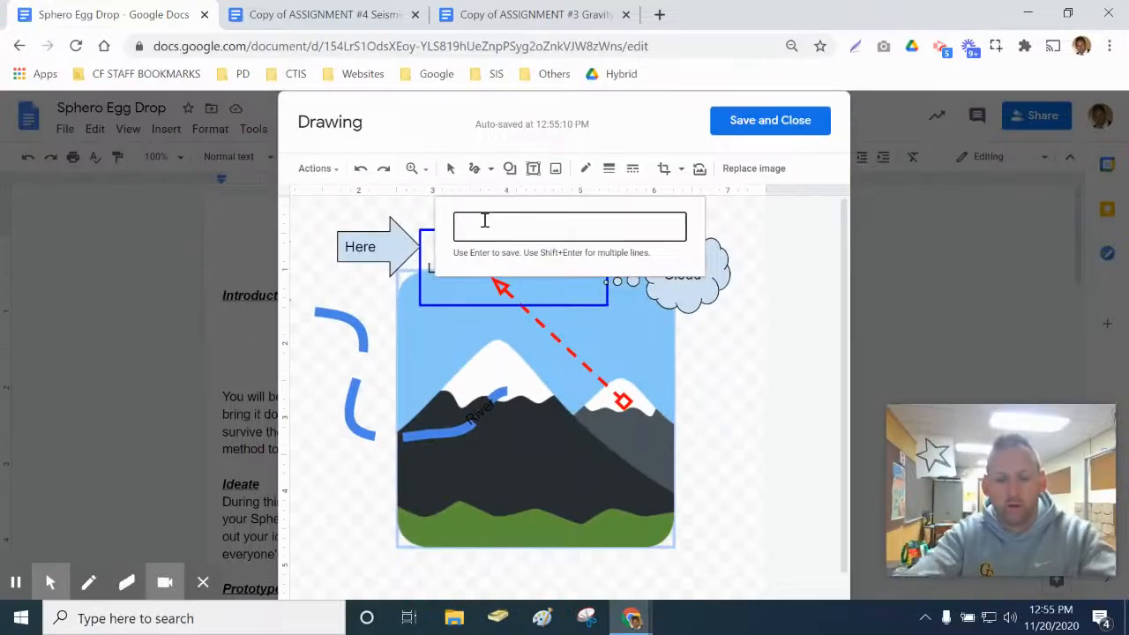
type("Mountain")
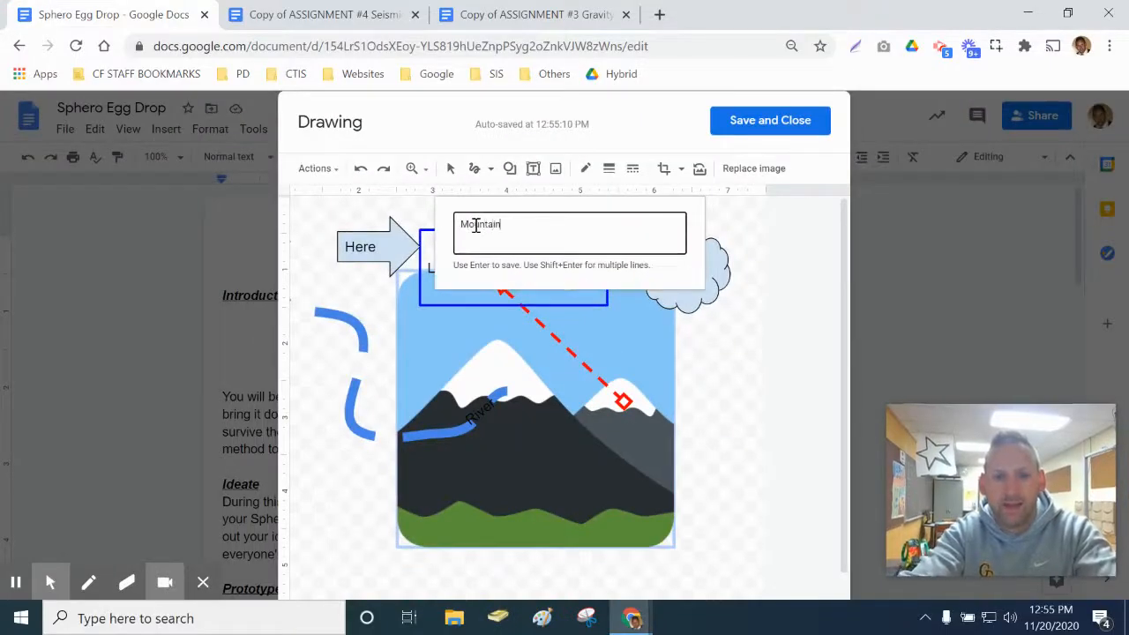
key("Return")
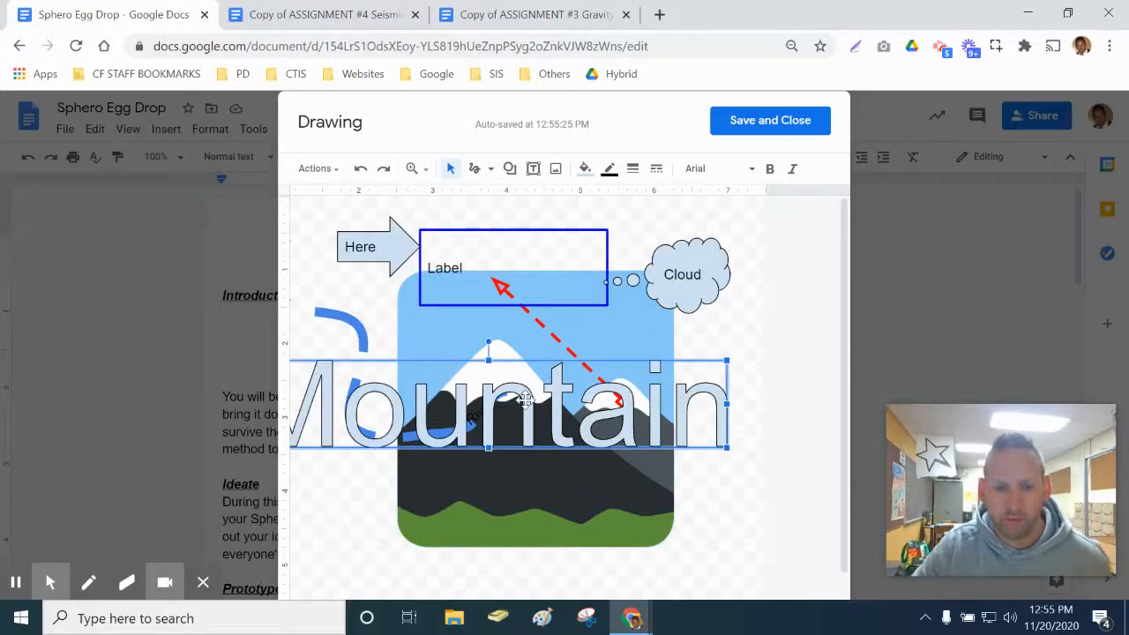
left_click_drag(578, 372, 624, 358)
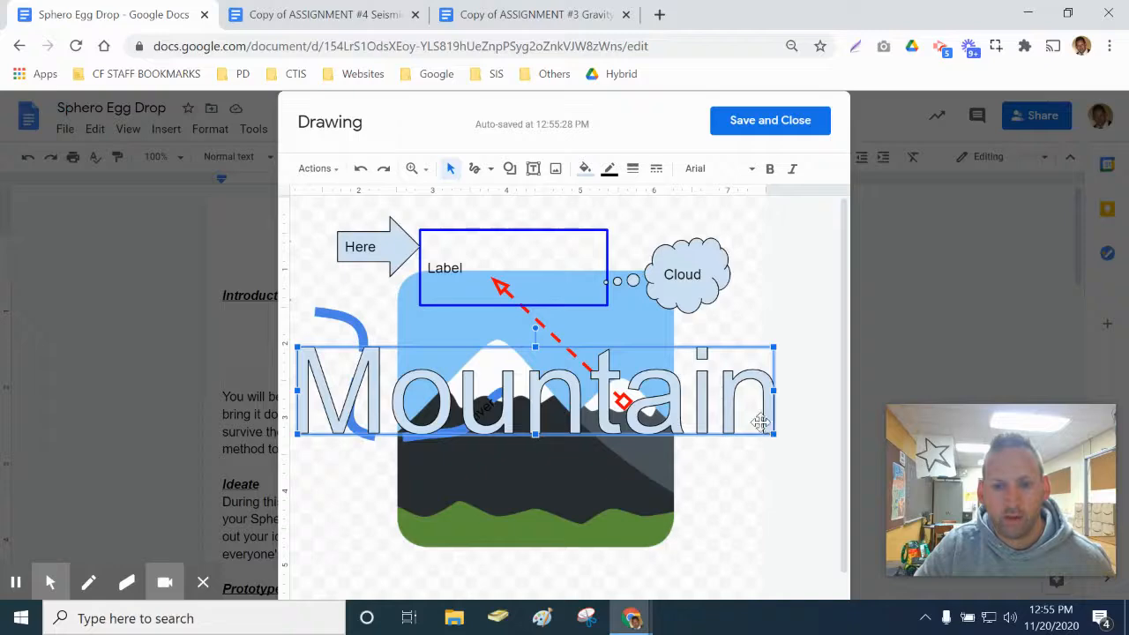
- Fill the "Mountain" word art with solid red and change its font to the handwriting-style Architects font
left_click(585, 169)
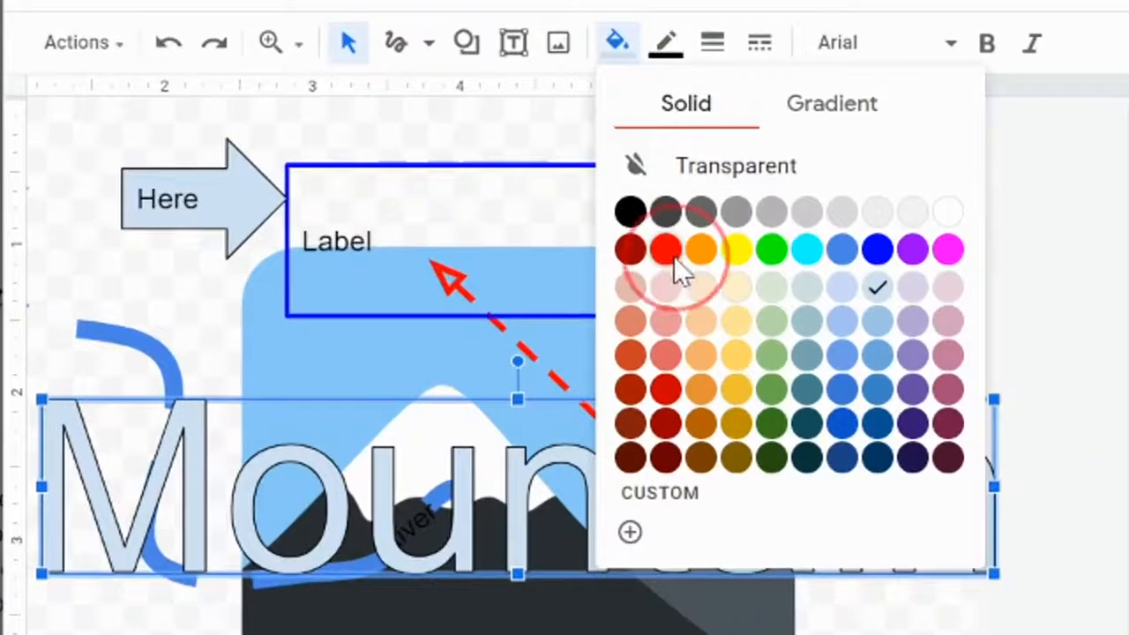
left_click(613, 271)
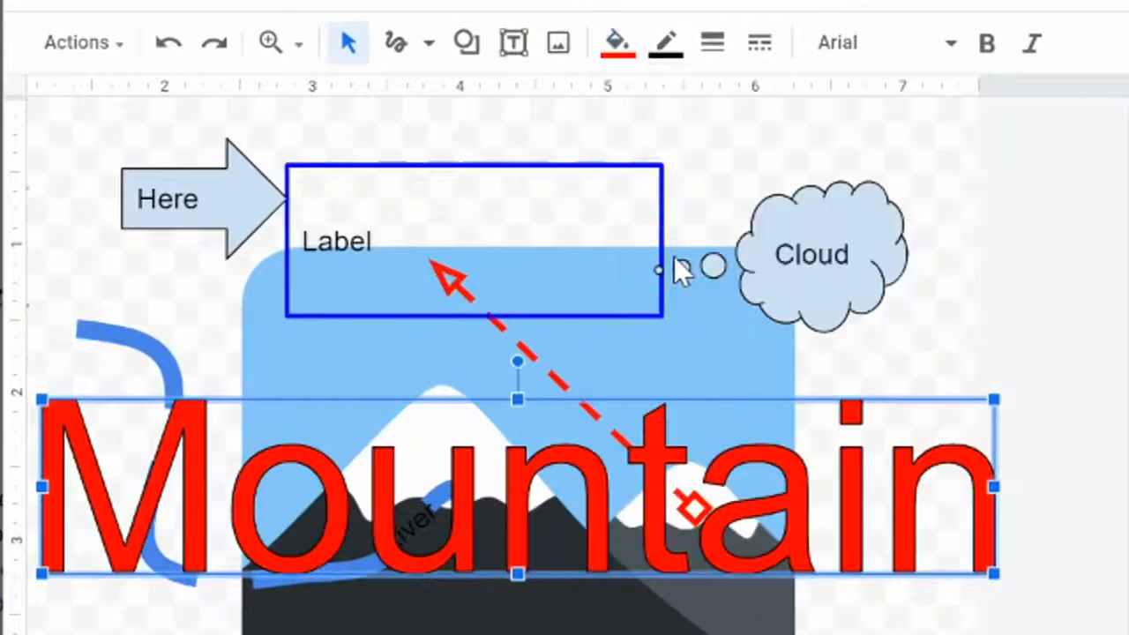
left_click(842, 51)
left_click(795, 232)
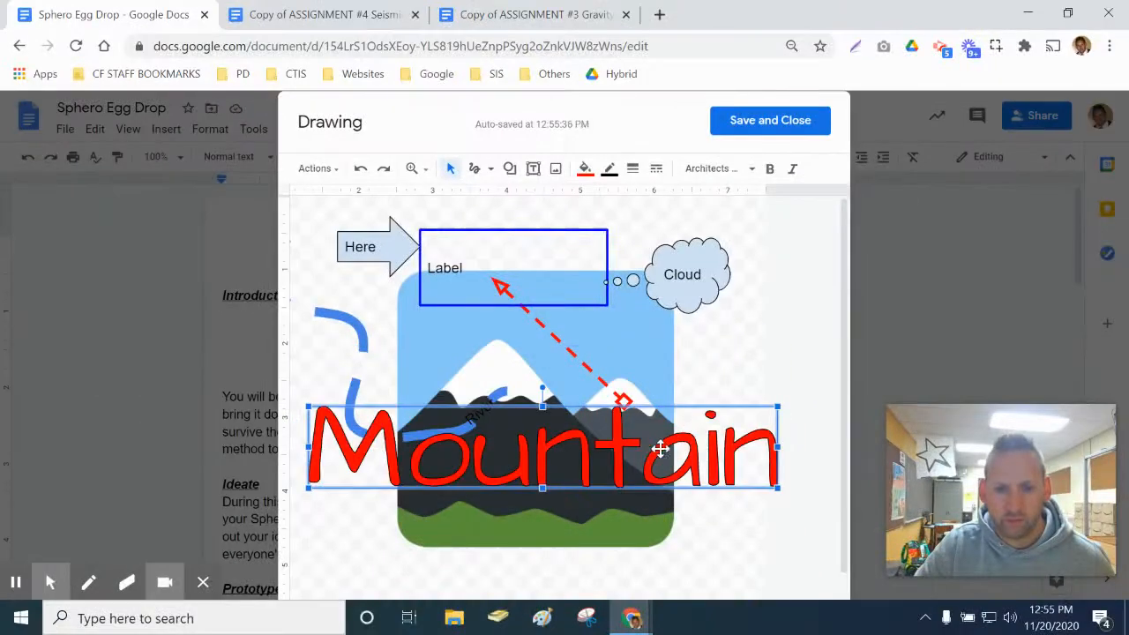
- Resize the "Mountain" word art to about 4.1 inches wide and 1.3 inches tall and place it over the base of the mountain picture
left_click_drag(660, 448, 658, 251)
left_click_drag(788, 294, 627, 305)
left_click_drag(542, 288, 585, 501)
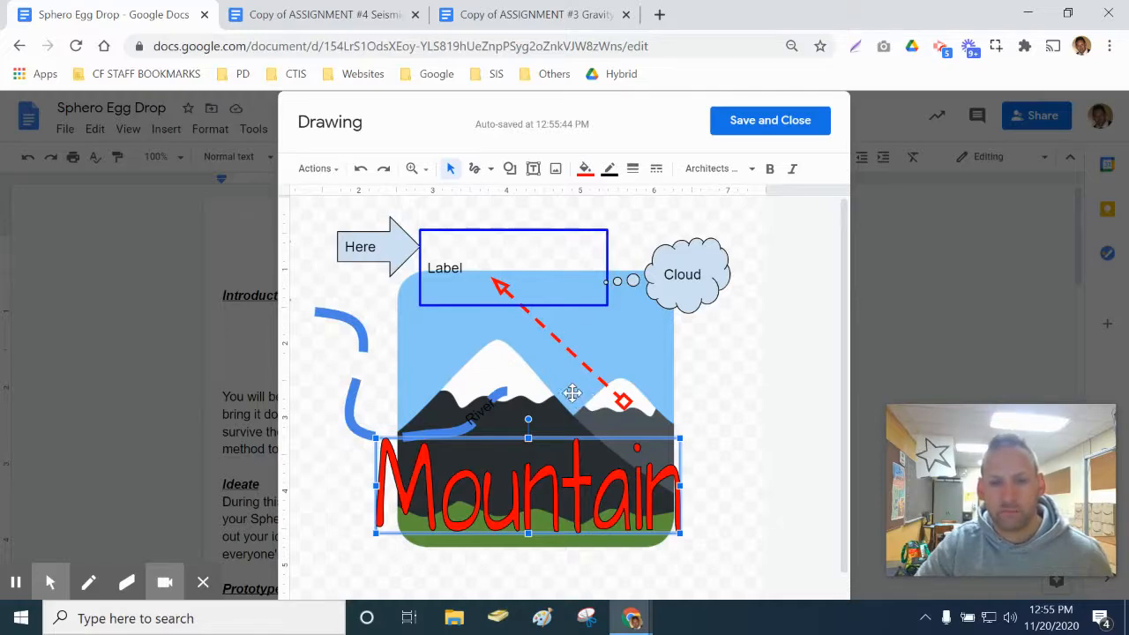
- Save the drawing into the document and check how the Introduction paragraph flows around it
left_click(760, 129)
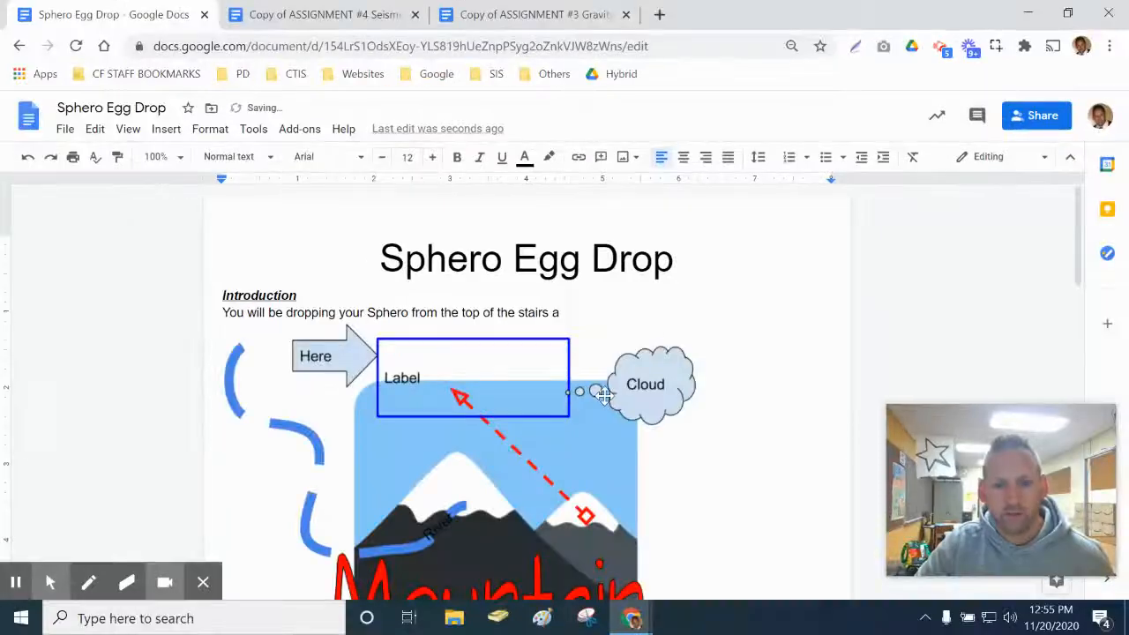
scroll(606, 397, "down", 1)
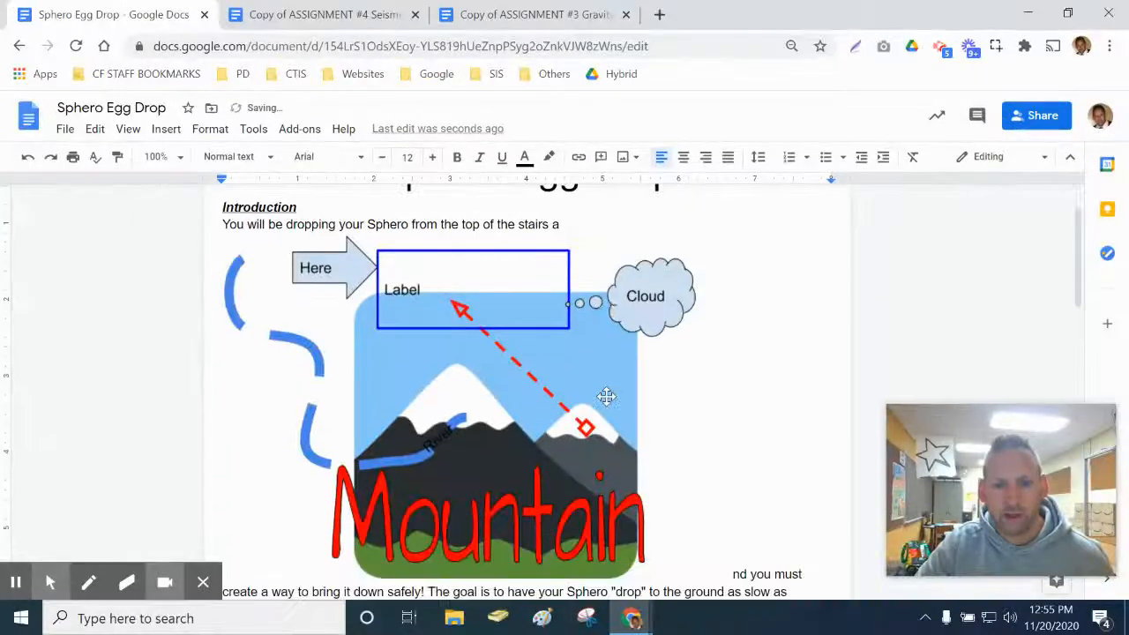
scroll(606, 397, "down", 1)
scroll(615, 384, "up", 1)
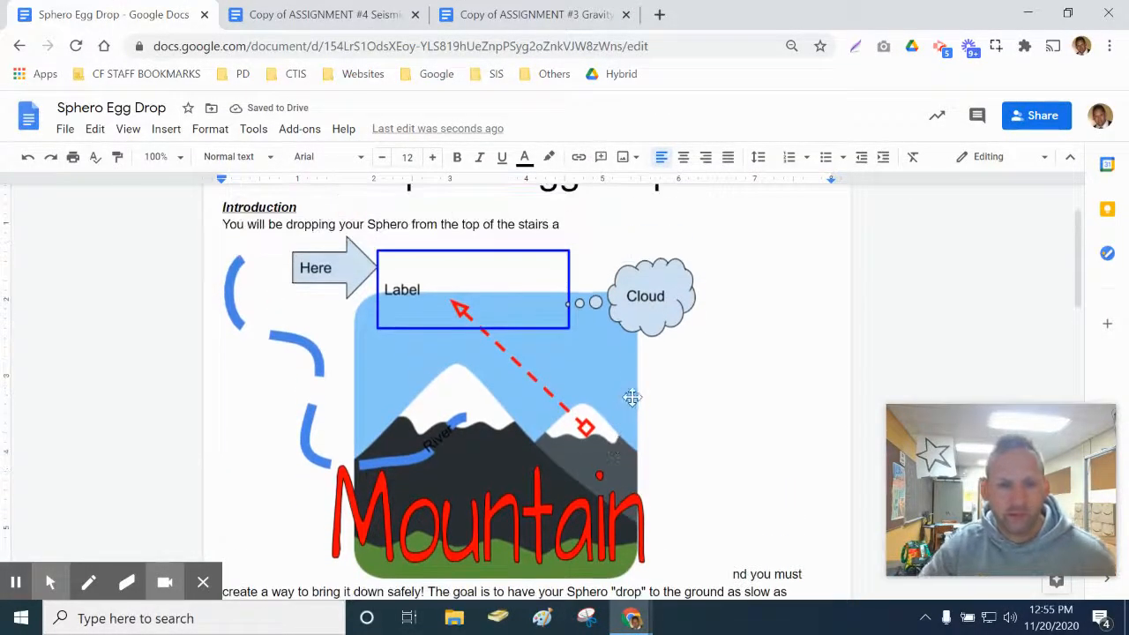
scroll(695, 440, "down", 1)
scroll(696, 440, "up", 2)
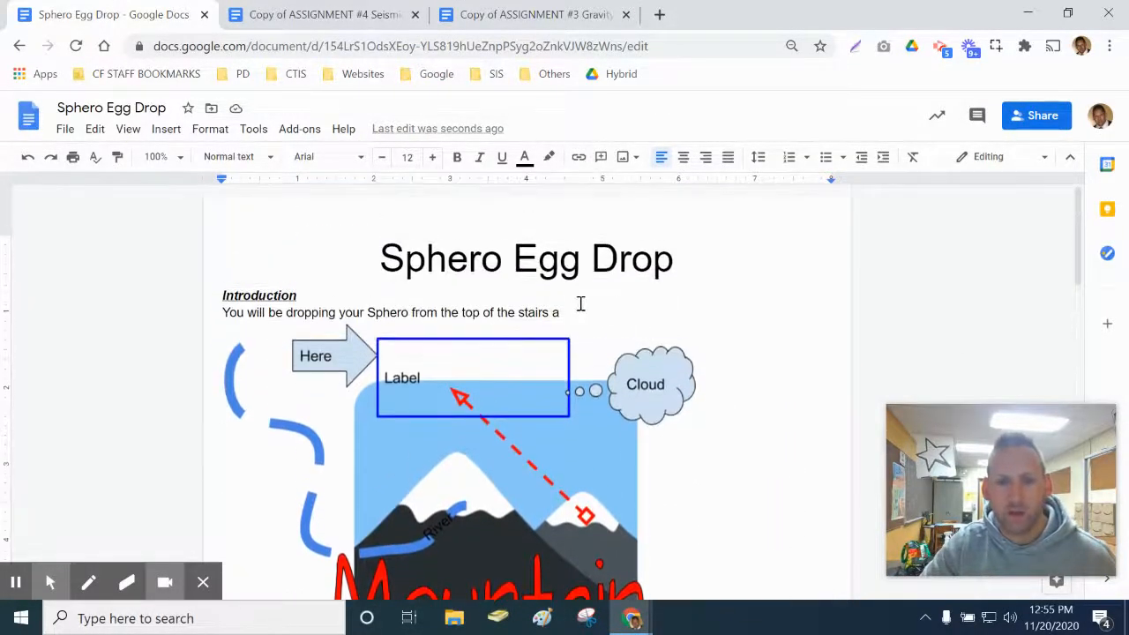
left_click(574, 307)
left_click(561, 313)
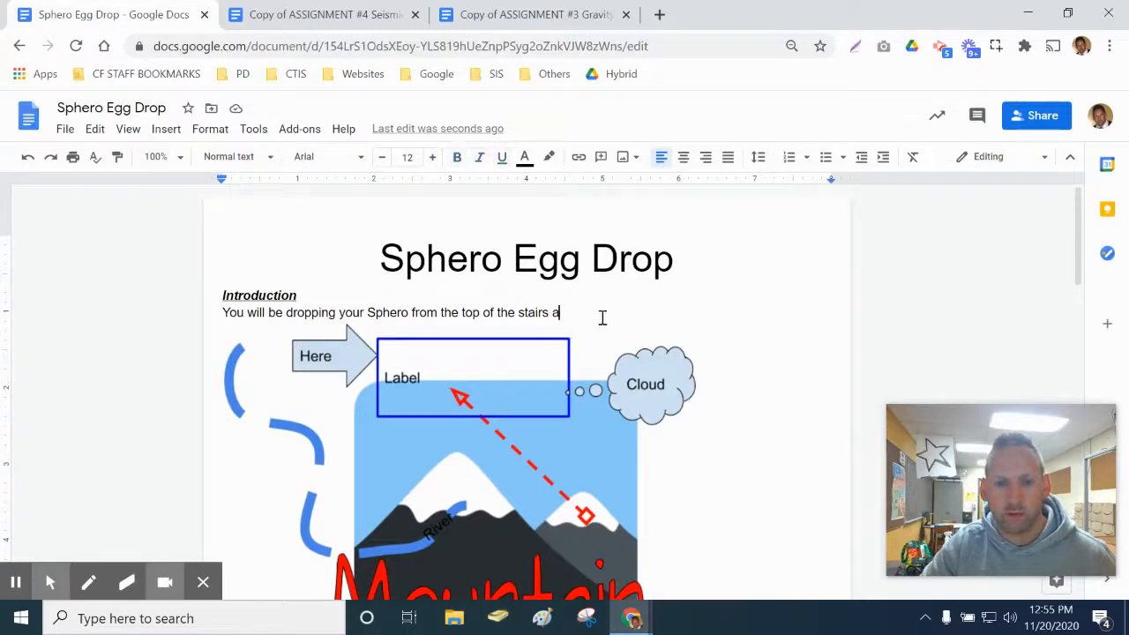
scroll(594, 336, "down", 3)
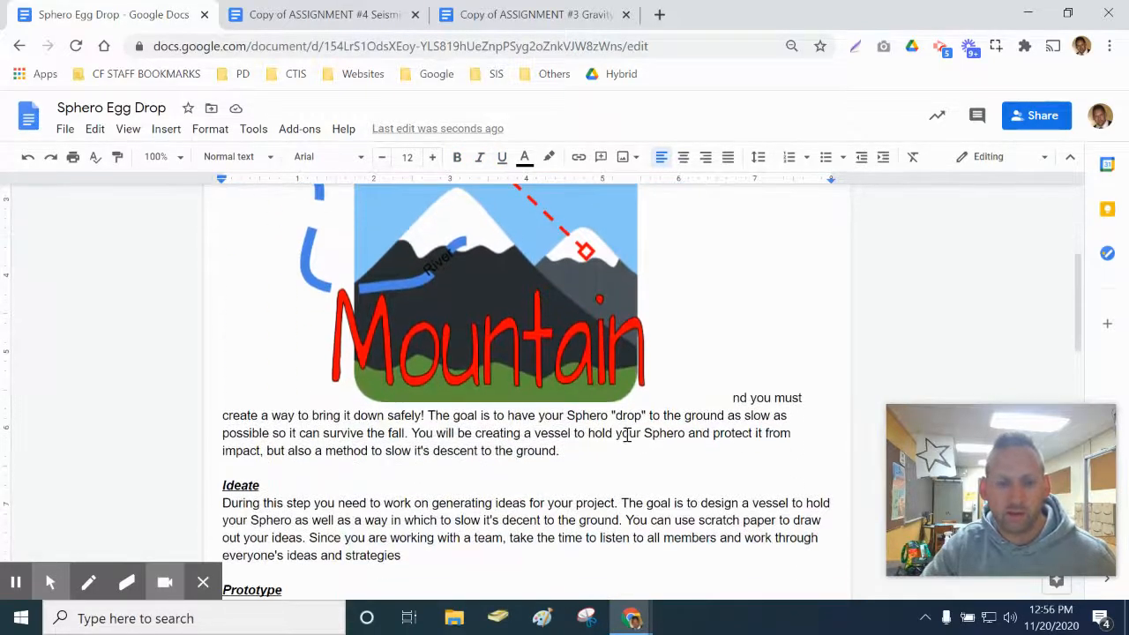
scroll(626, 436, "up", 1)
scroll(617, 445, "up", 1)
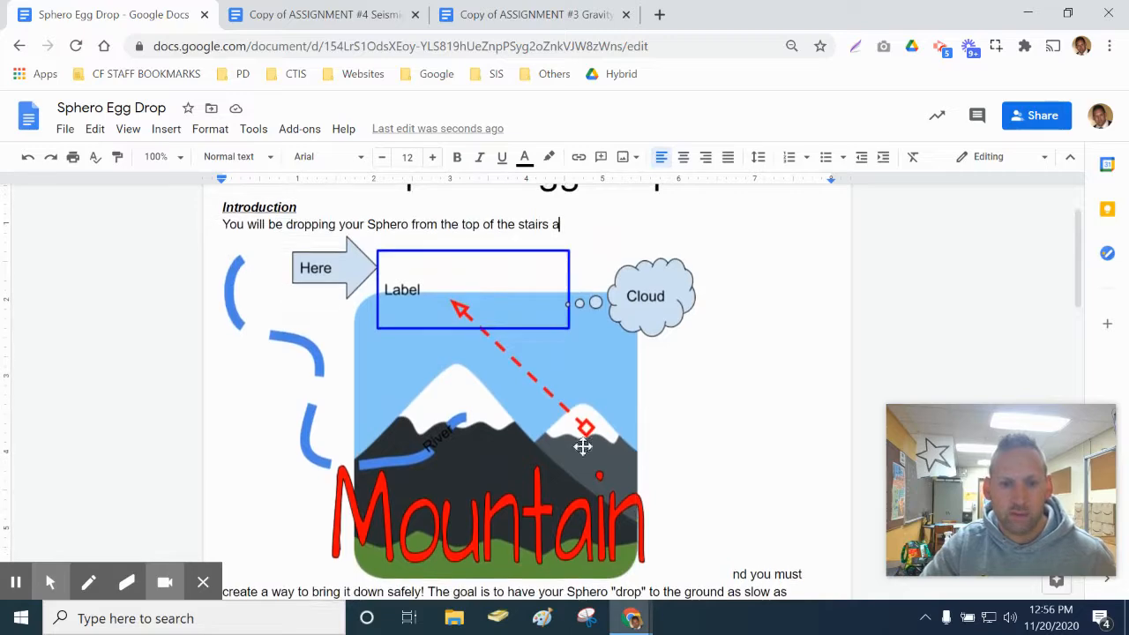
- Set the inserted drawing to wrap text so the Introduction paragraph runs beside it
left_click(583, 447)
scroll(578, 444, "down", 1)
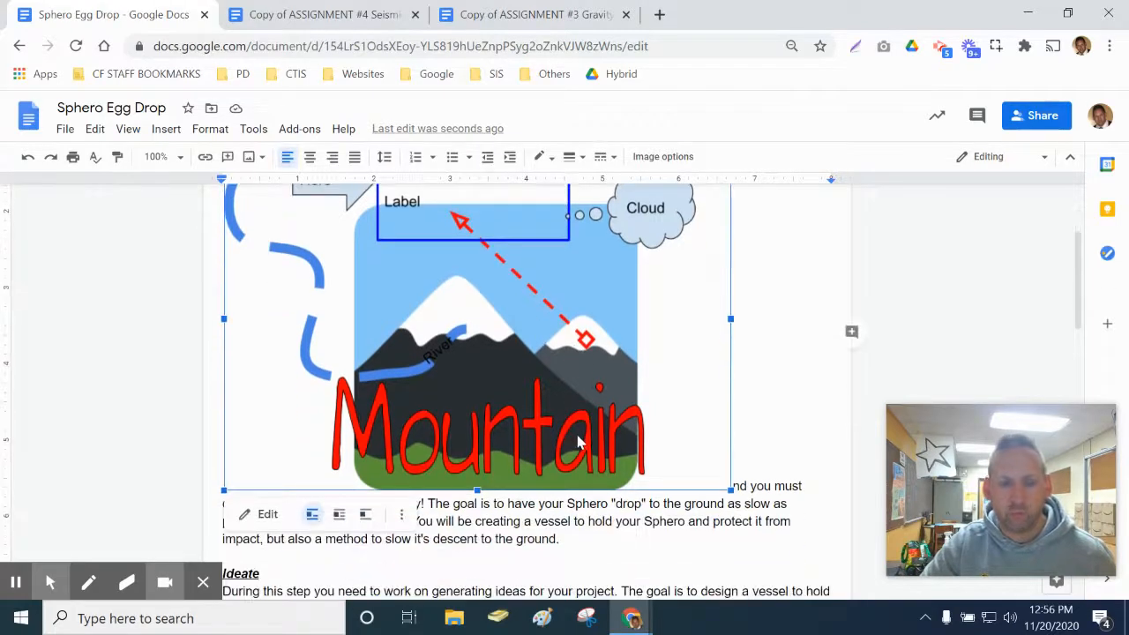
scroll(582, 441, "down", 1)
scroll(582, 441, "up", 3)
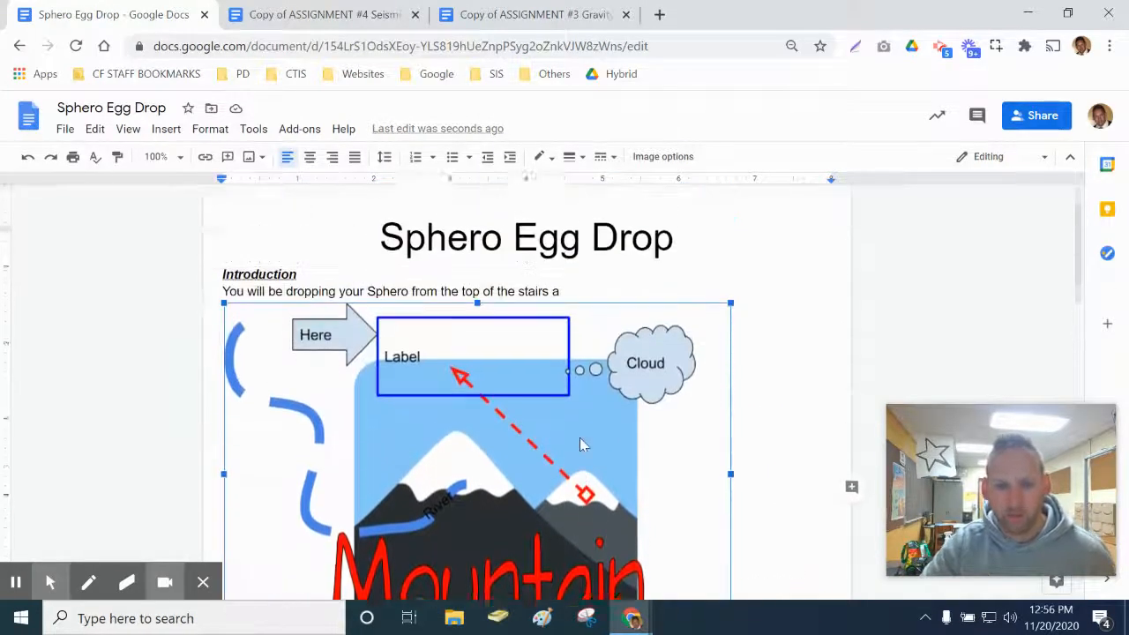
scroll(582, 443, "down", 1)
scroll(583, 445, "down", 1)
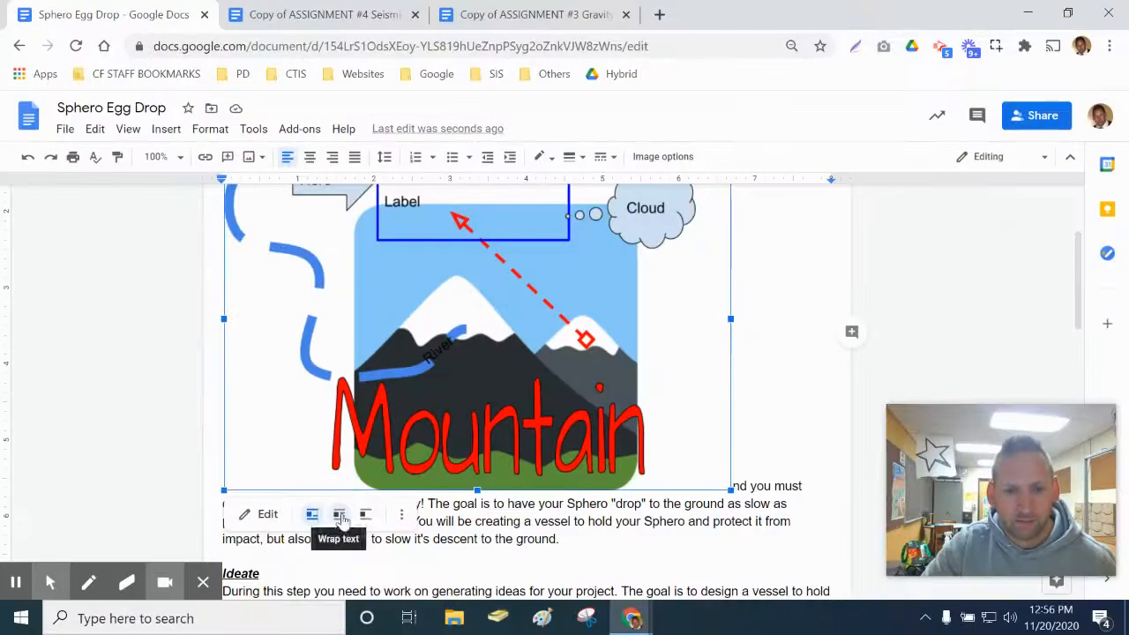
left_click(618, 511)
scroll(520, 438, "up", 1)
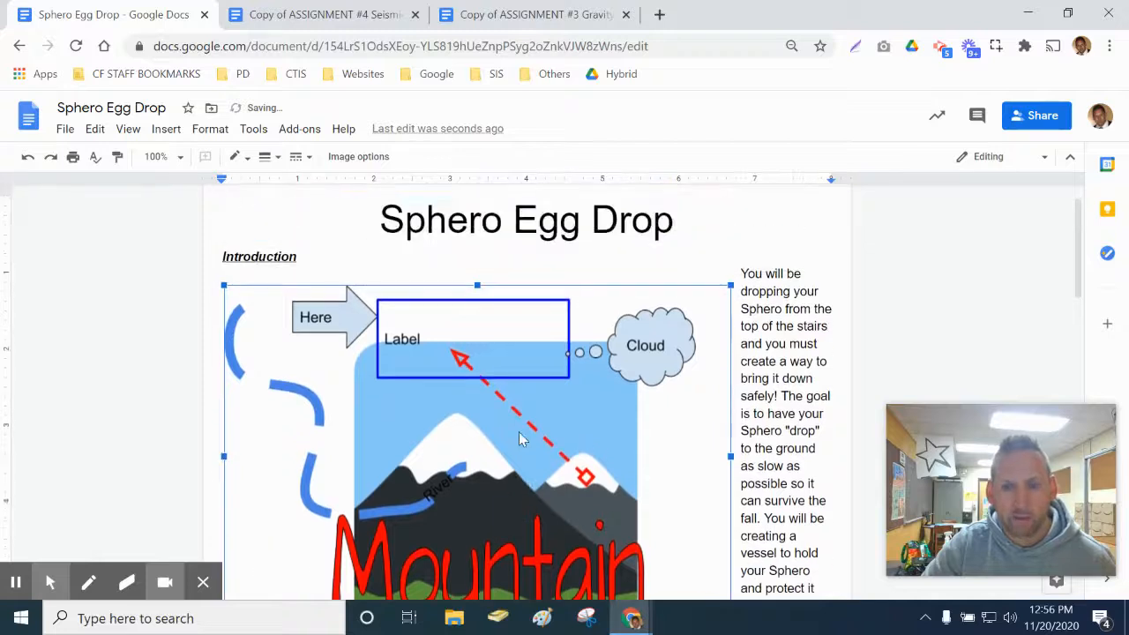
- Shrink the wrapped drawing to about 3.7 inches wide and place it to the right of the Introduction paragraph
scroll(520, 439, "down", 1)
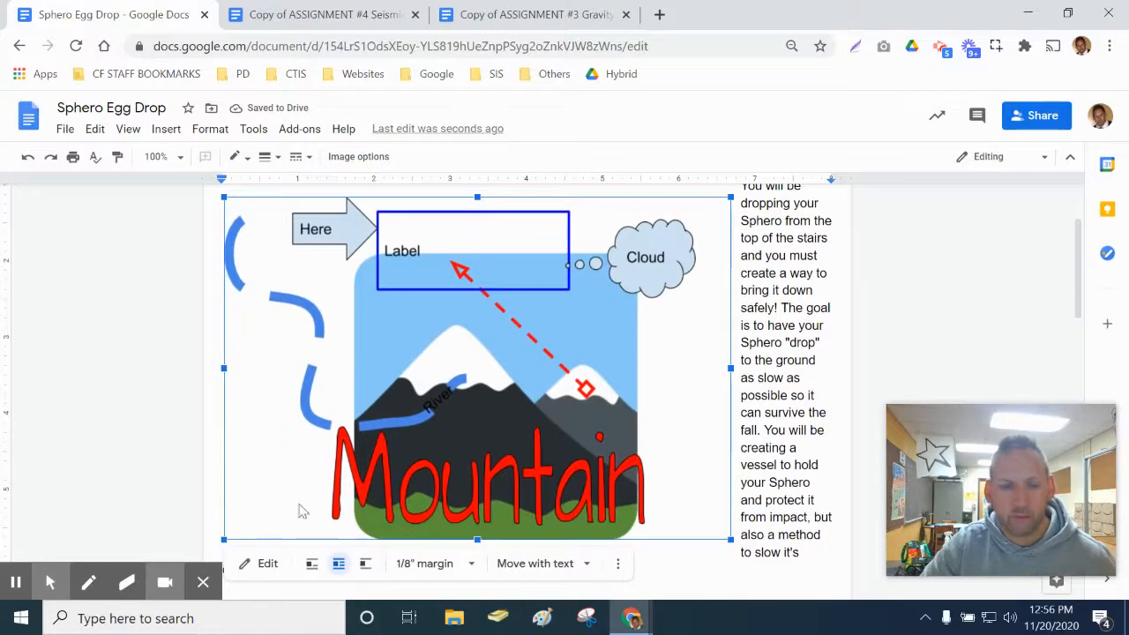
left_click_drag(224, 539, 652, 366)
scroll(566, 397, "up", 1)
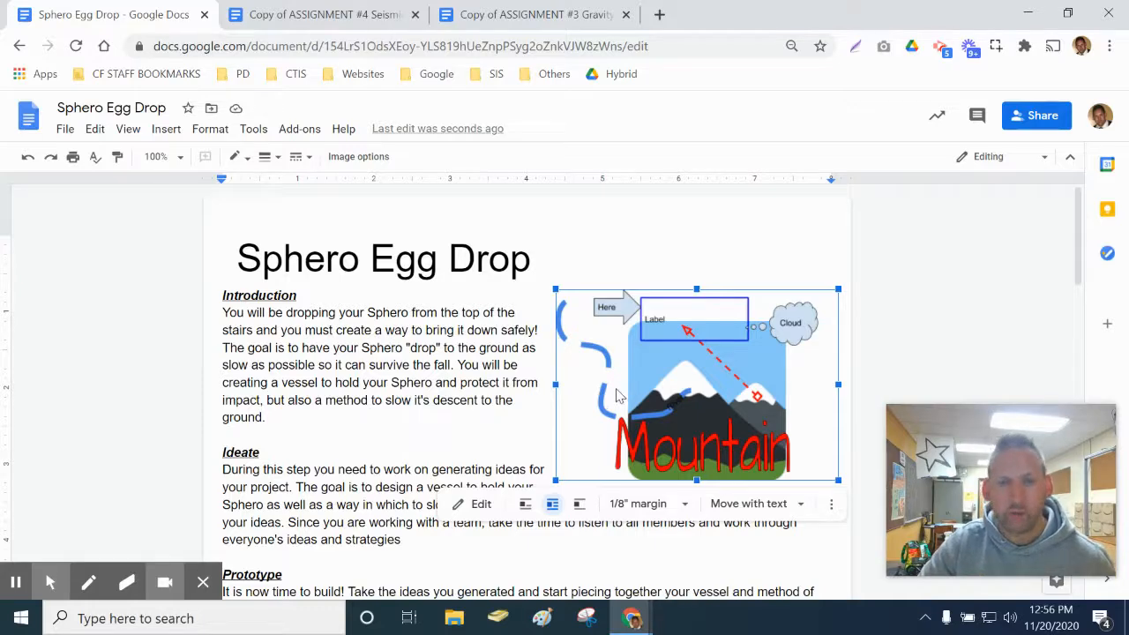
- Switch to the Copy of ASSIGNMENT #4 Seismic Wave Concept Map document and examine its concept map drawing
left_click(347, 20)
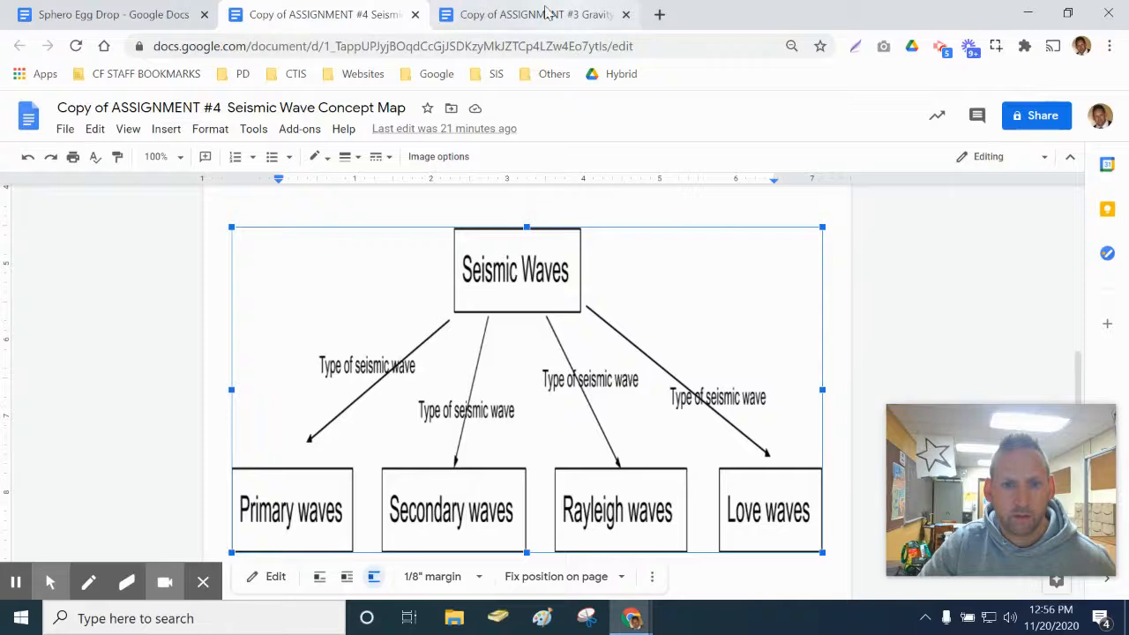
scroll(397, 419, "down", 1)
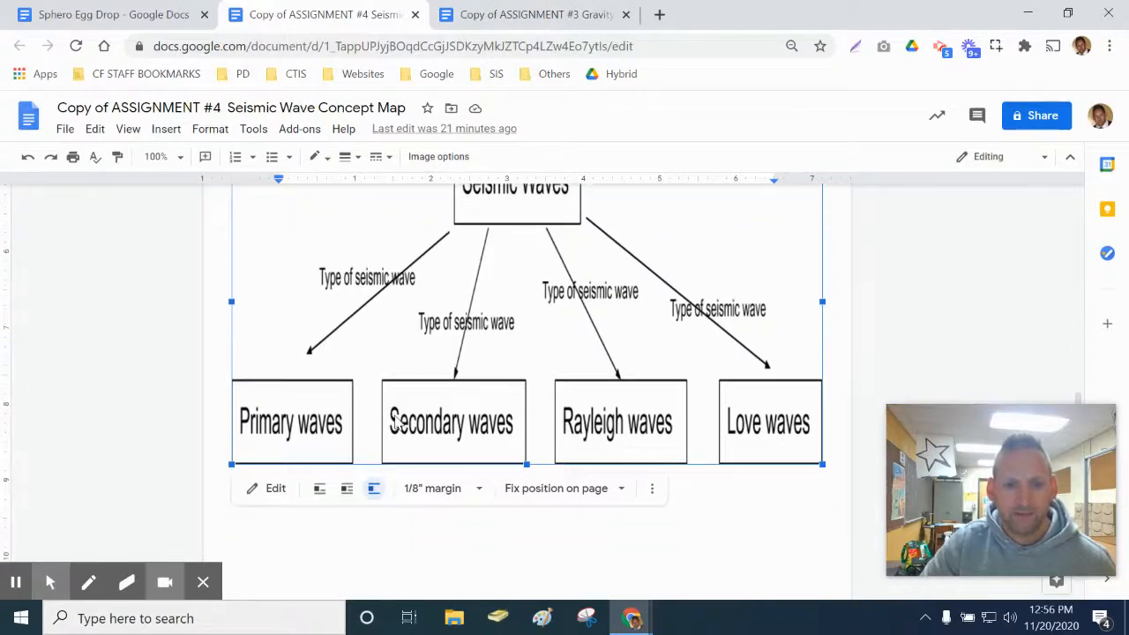
scroll(446, 426, "up", 1)
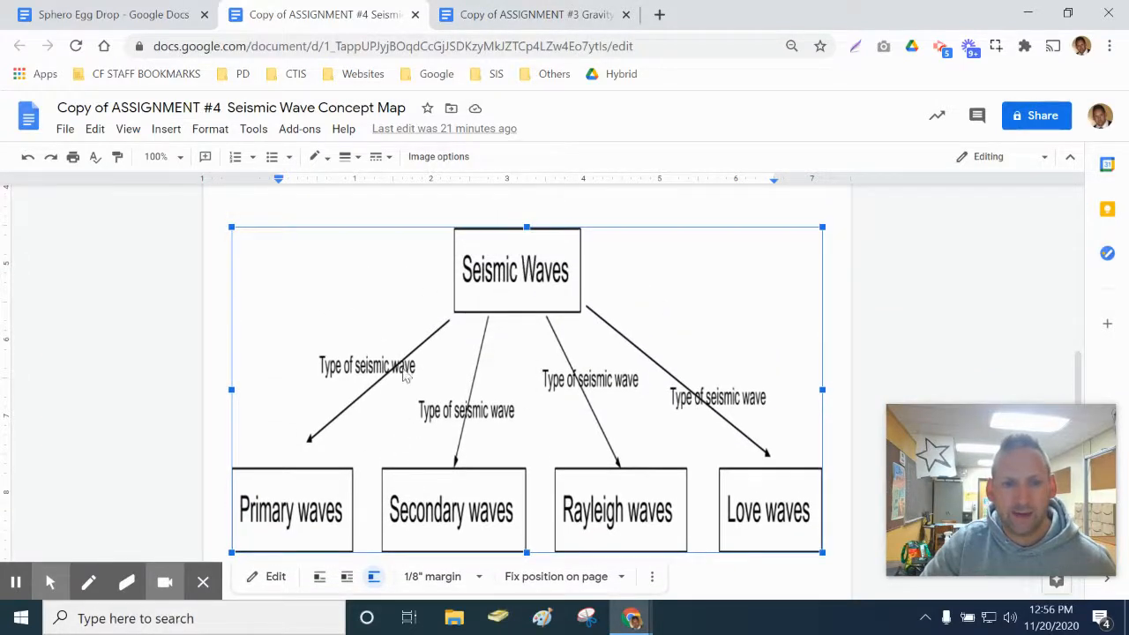